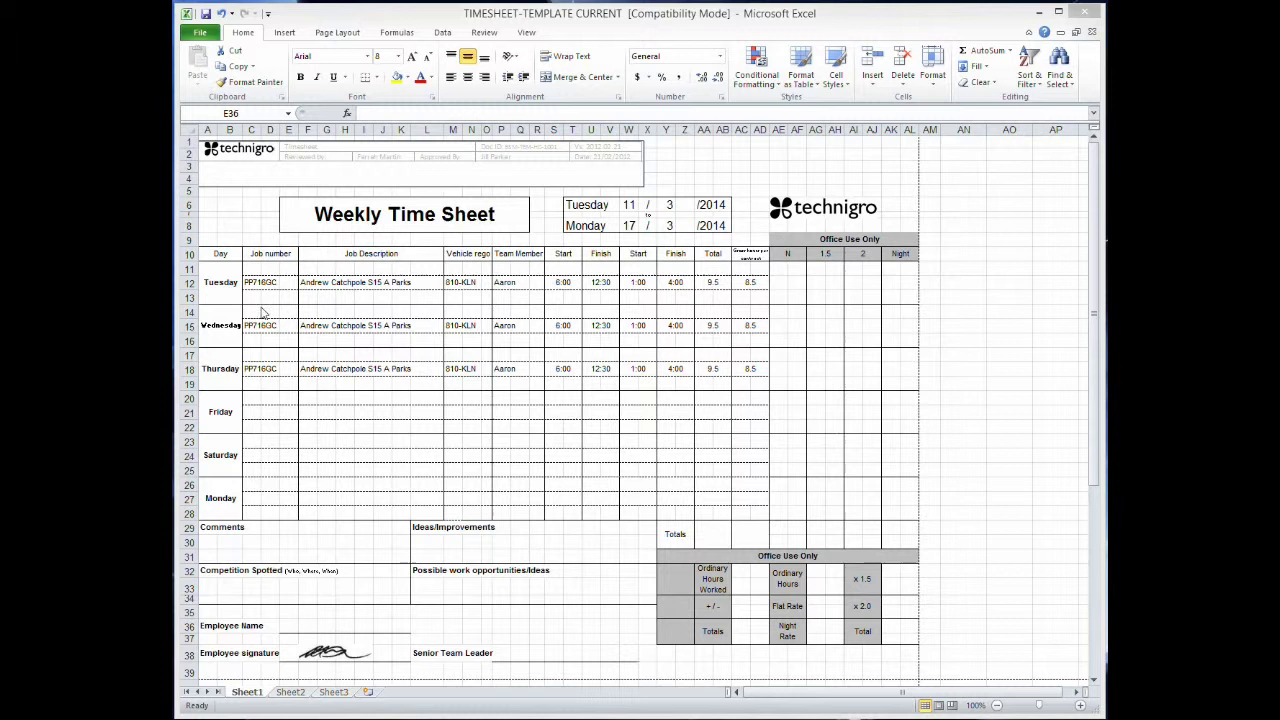
Fill job number PP716GC (F60) in Work Order S15A yellow and return to the time sheet.
{"action": "left_click", "coordinate": [254, 410]}
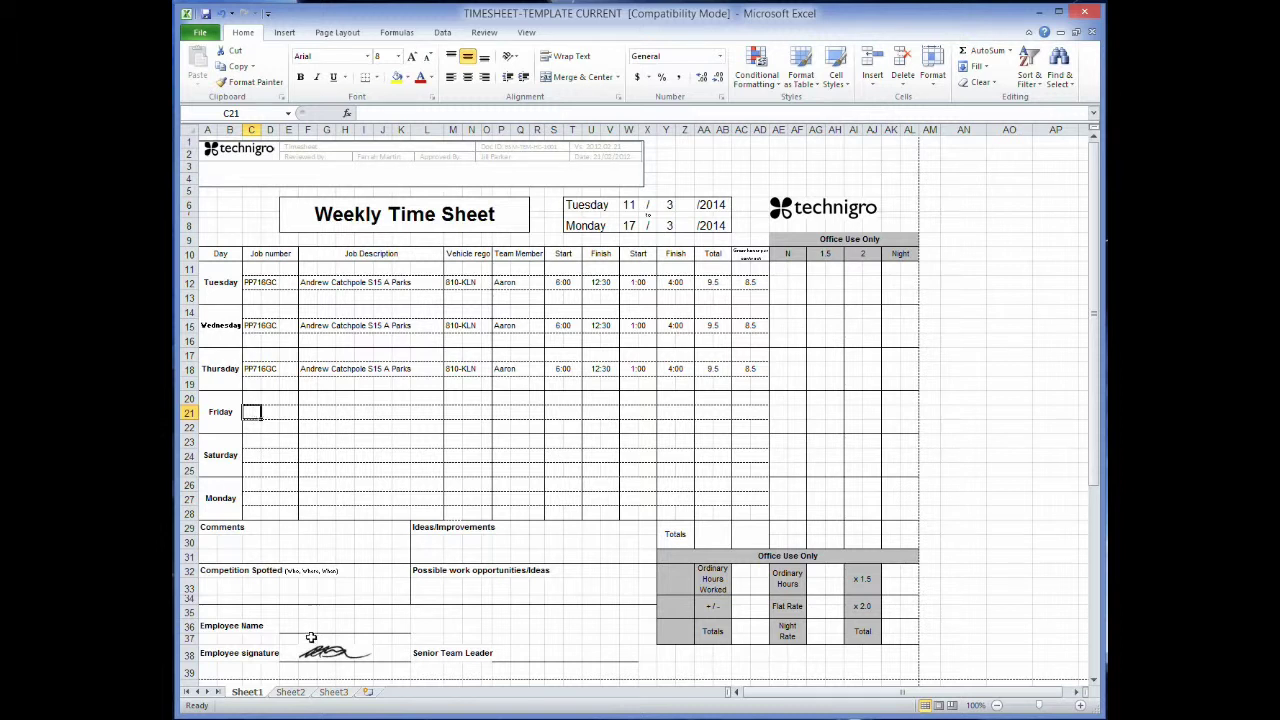
{"action": "left_click", "coordinate": [248, 719]}
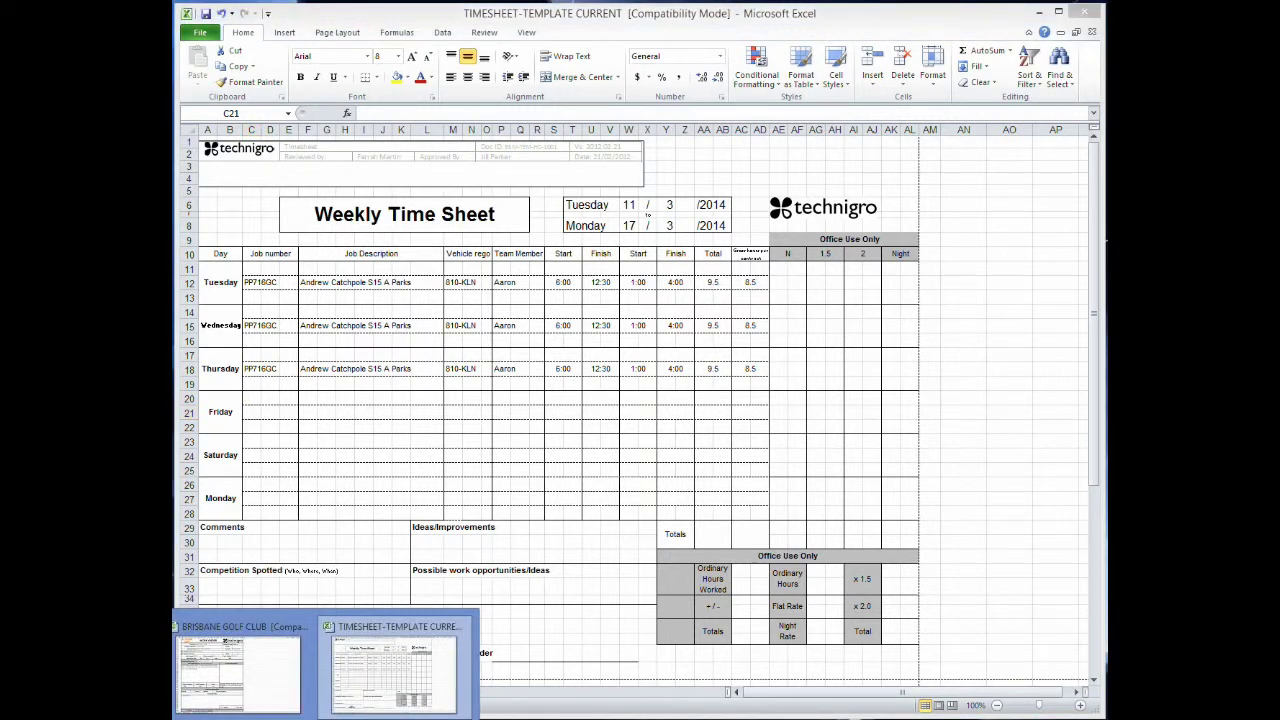
{"action": "left_click", "coordinate": [238, 662]}
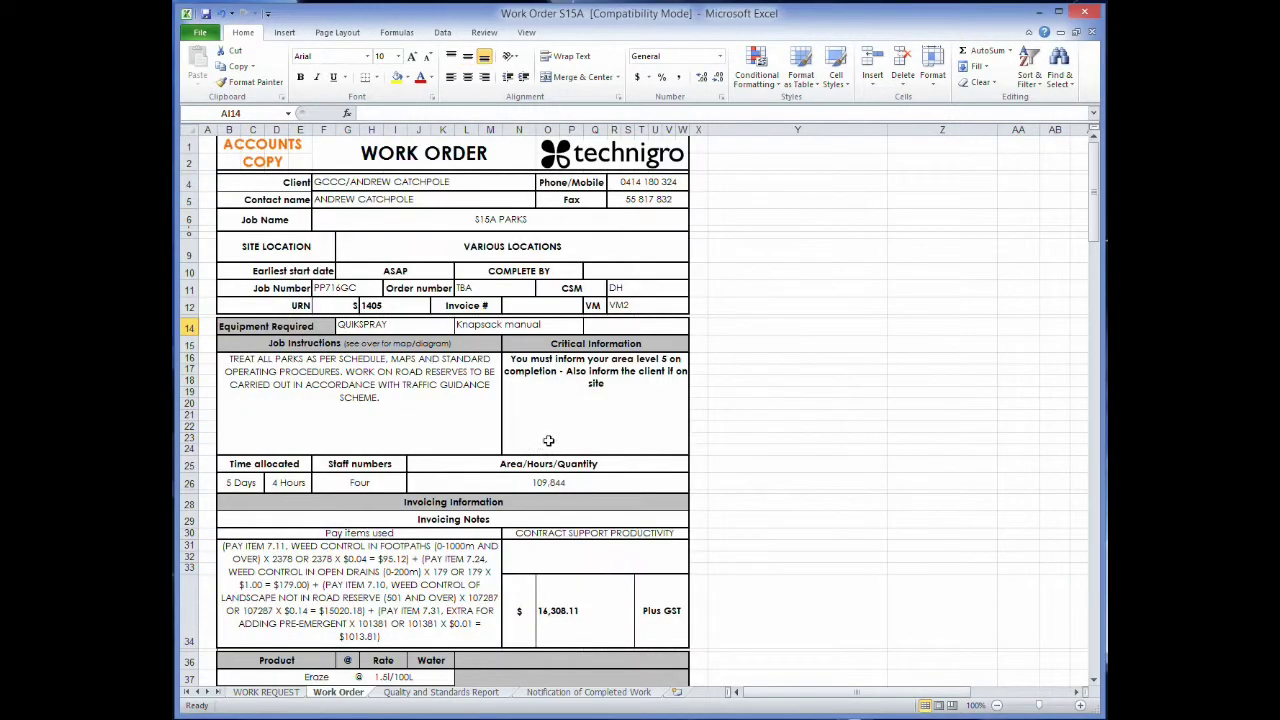
{"action": "scroll", "coordinate": [595, 440], "scroll_direction": "down", "scroll_amount": 10}
{"action": "scroll", "coordinate": [595, 450], "scroll_direction": "down", "scroll_amount": 8}
{"action": "scroll", "coordinate": [528, 343], "scroll_direction": "up", "scroll_amount": 1}
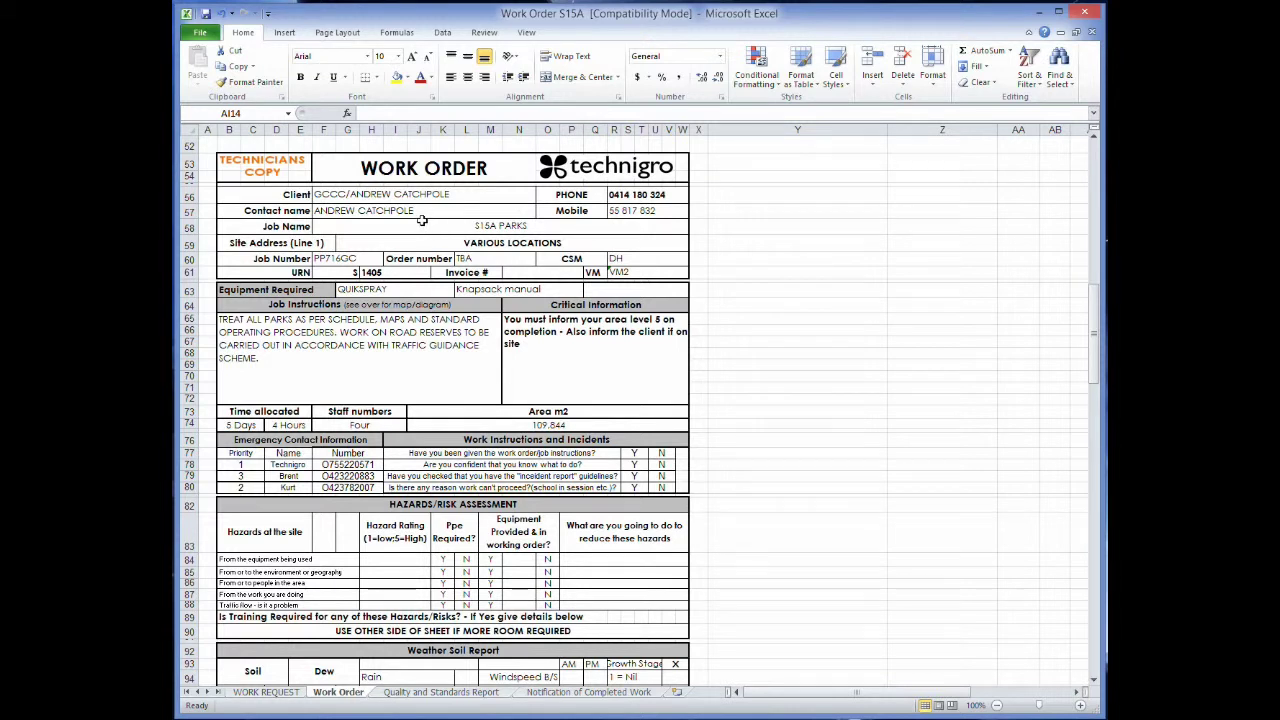
{"action": "left_click", "coordinate": [320, 259]}
{"action": "left_click", "coordinate": [397, 77]}
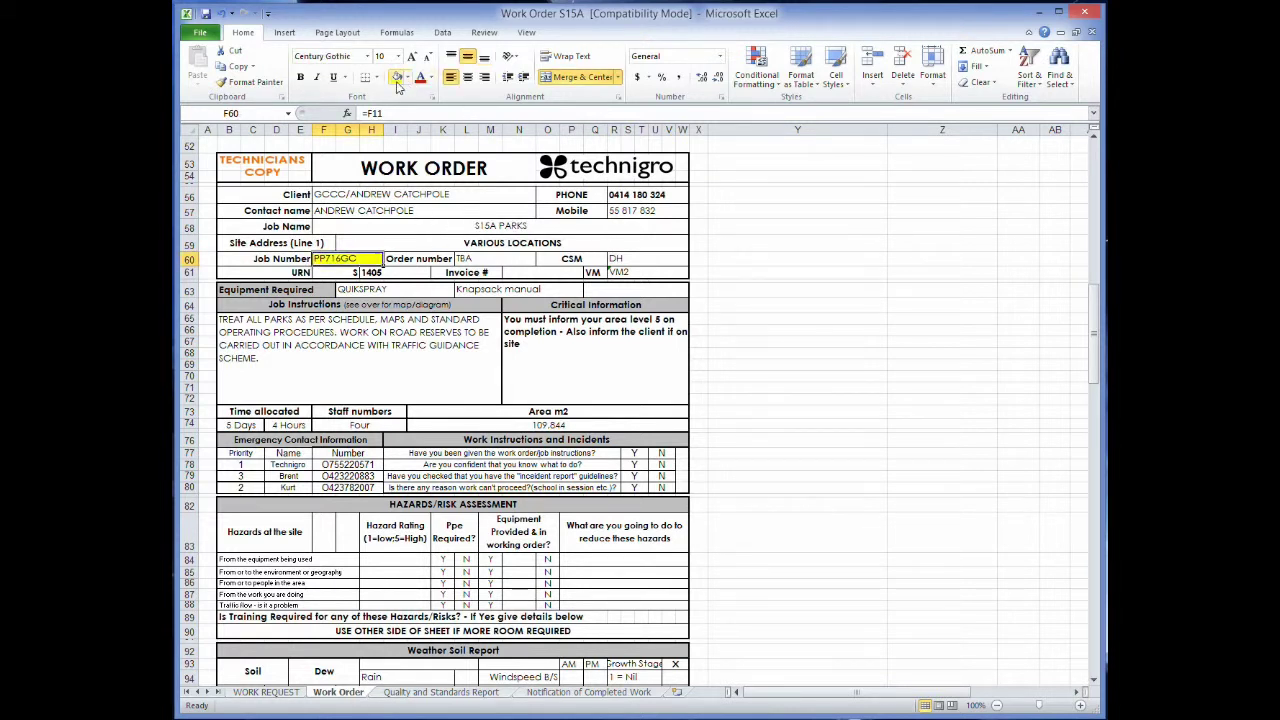
{"action": "mouse_move", "coordinate": [268, 714]}
{"action": "left_click", "coordinate": [390, 655]}
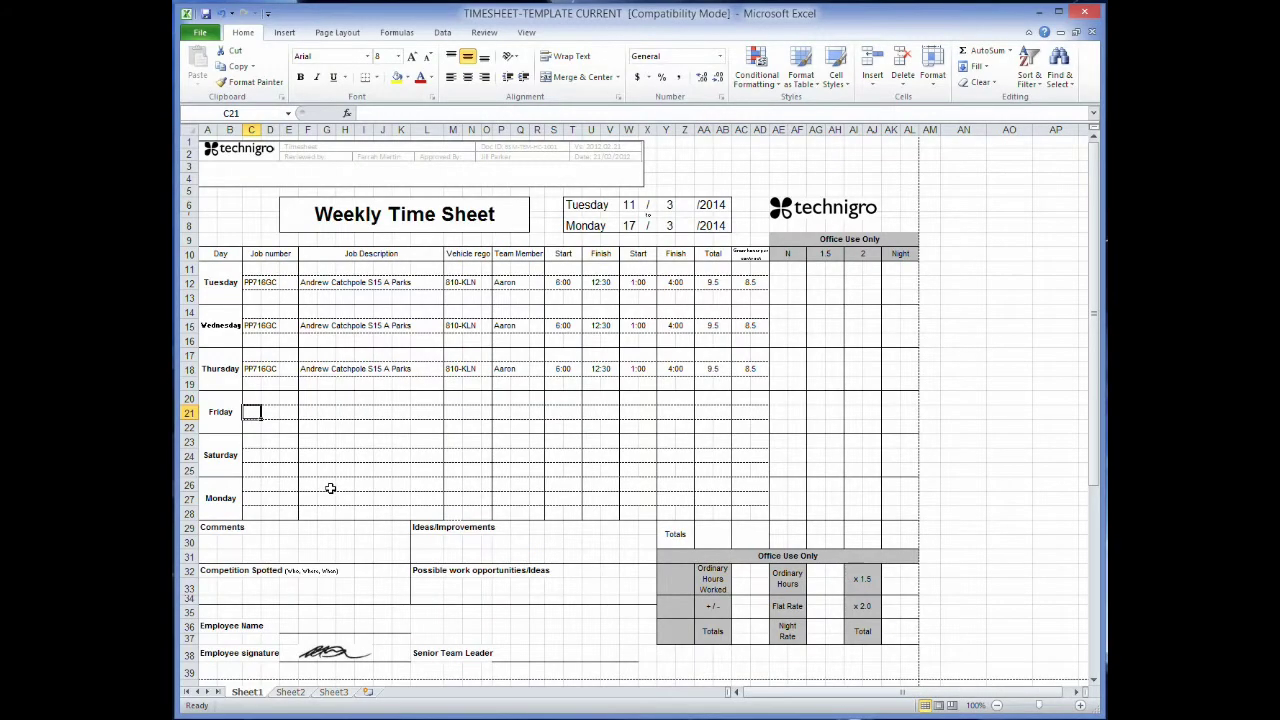
Enter PP716GC as Friday's job number and copy Thursday's job description into Friday's row.
{"action": "type", "text": "PP716GC"}
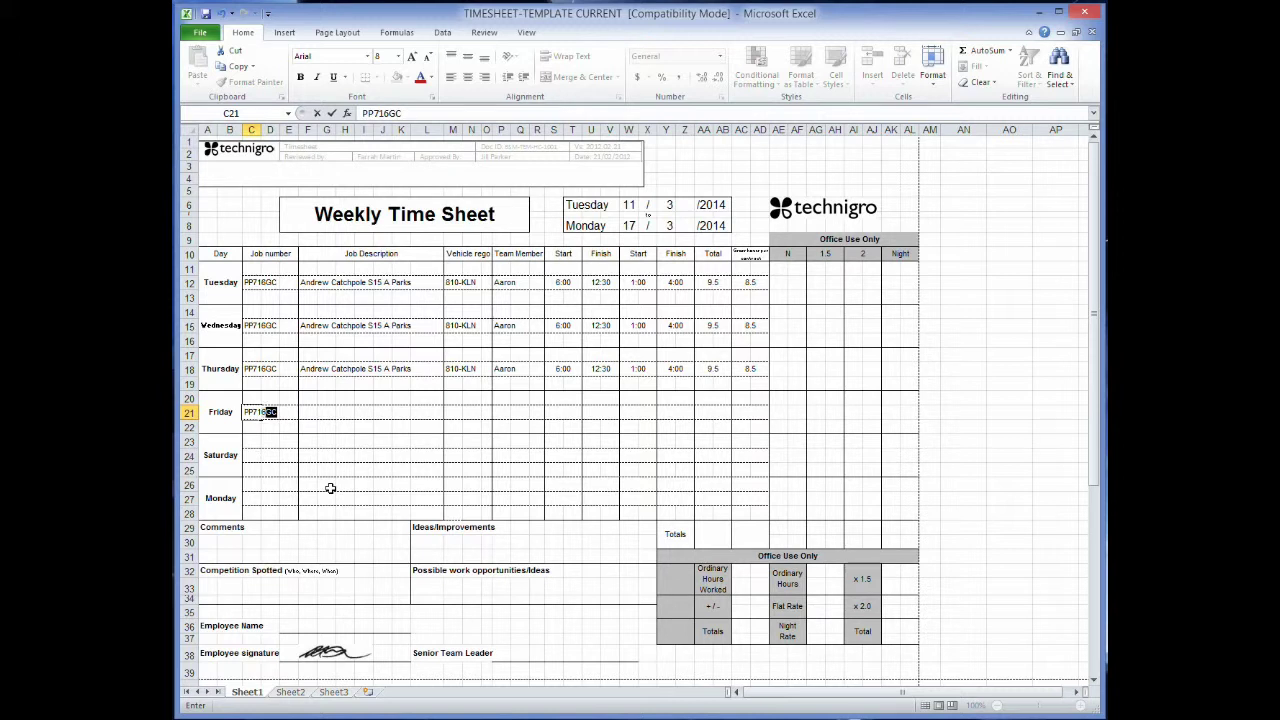
{"action": "left_click", "coordinate": [310, 411]}
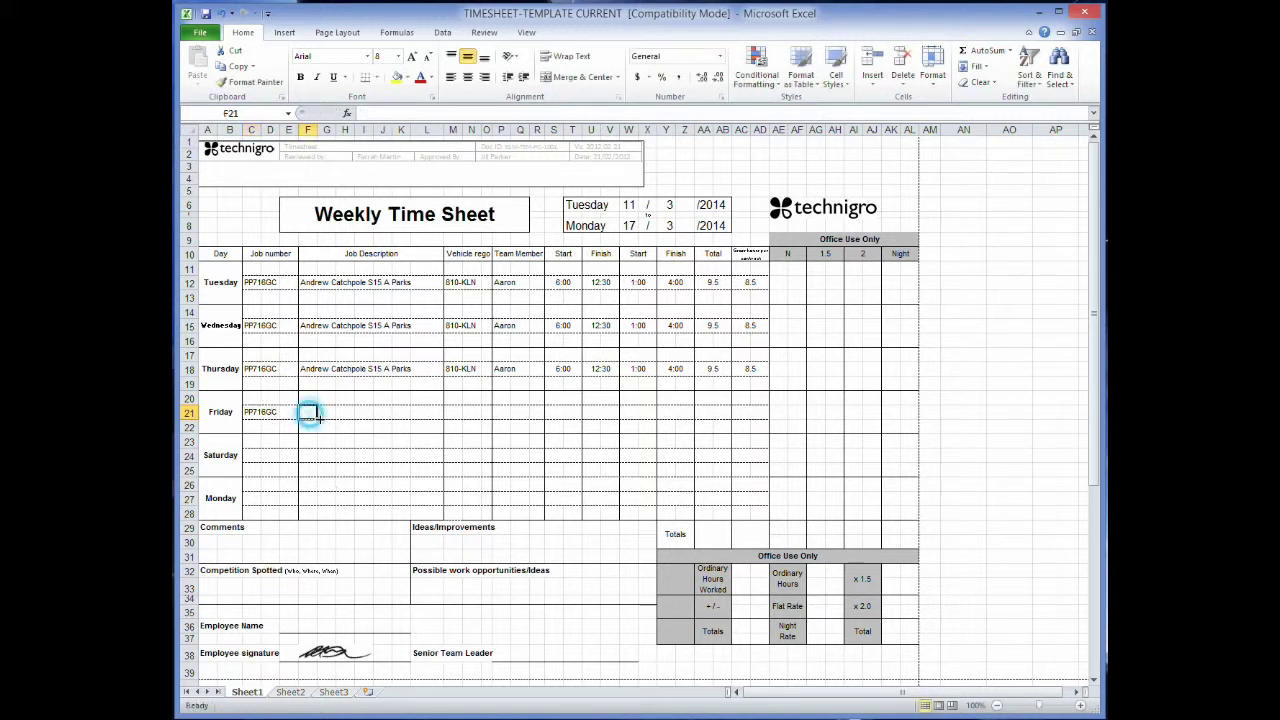
{"action": "left_click", "coordinate": [298, 365]}
{"action": "key", "text": "ctrl+c"}
{"action": "left_click", "coordinate": [307, 411]}
{"action": "key", "text": "ctrl+v"}
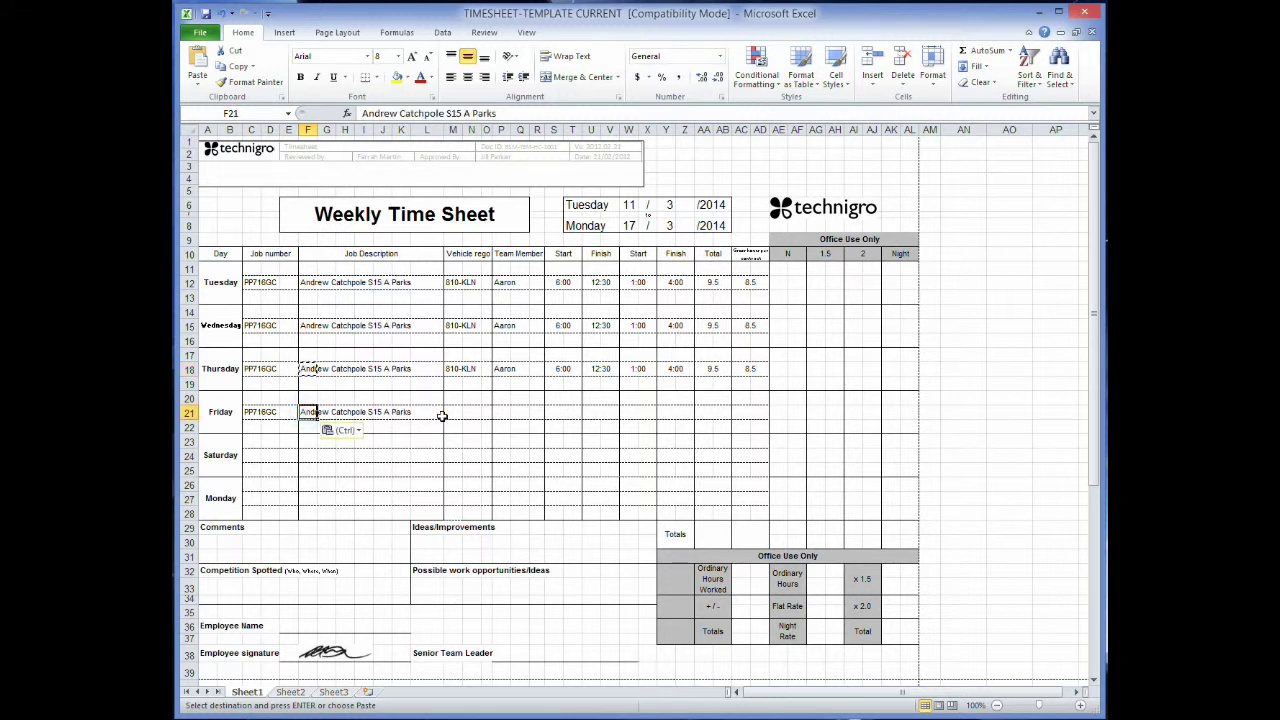
{"action": "key", "text": "Escape"}
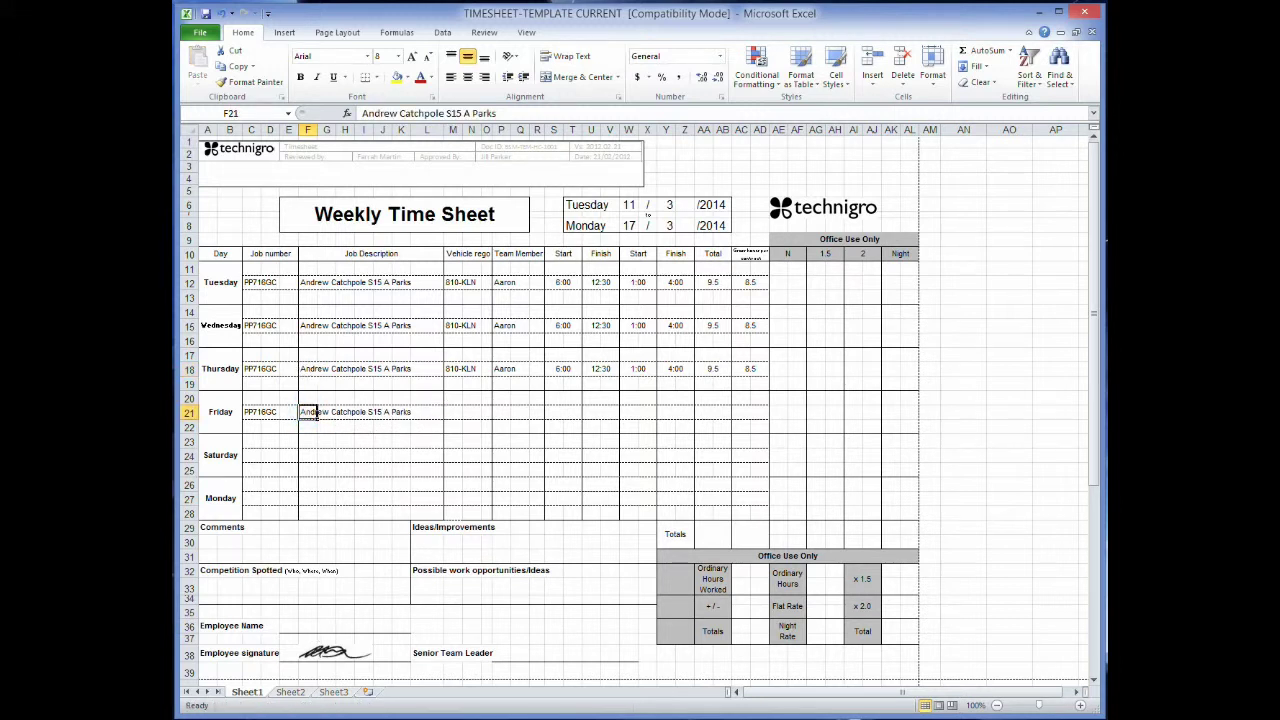
{"action": "left_click", "coordinate": [318, 718]}
Fill the work order's contact name (F57) and job name S15A PARKS (F58) yellow, then return.
{"action": "left_click", "coordinate": [281, 674]}
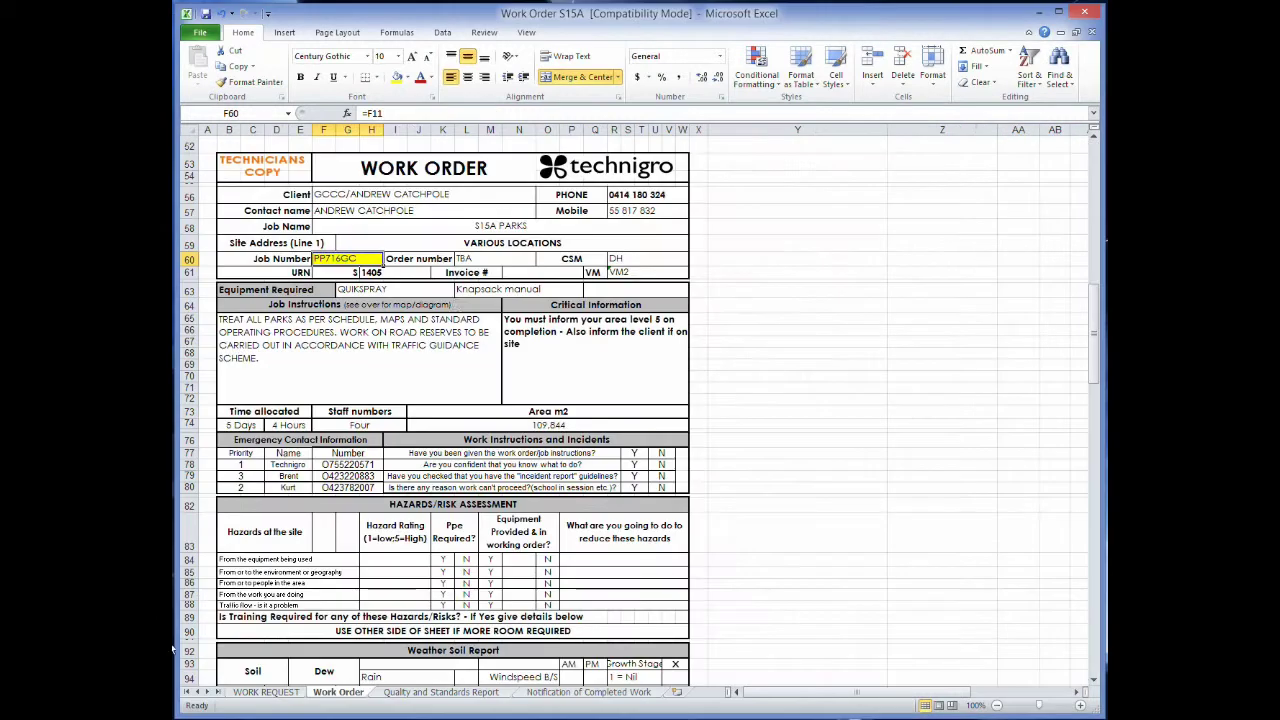
{"action": "left_click_drag", "start_coordinate": [322, 210], "coordinate": [477, 207]}
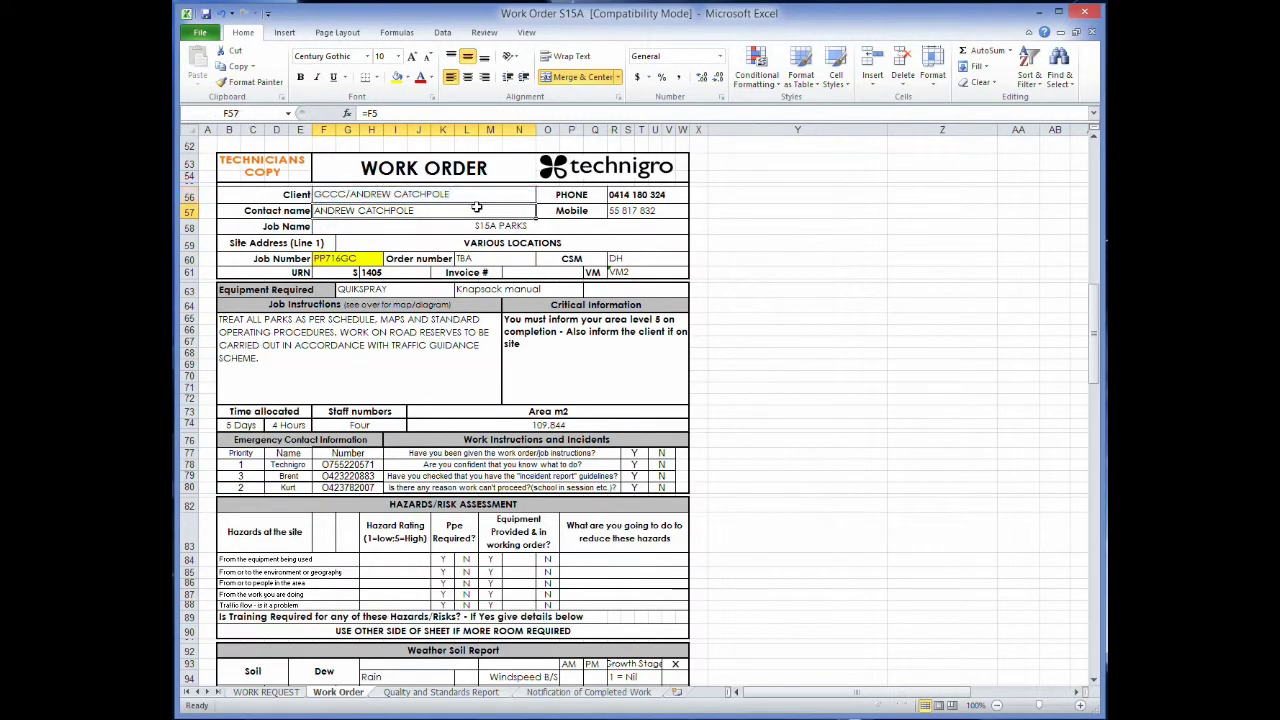
{"action": "left_click", "coordinate": [397, 77]}
{"action": "left_click", "coordinate": [451, 227]}
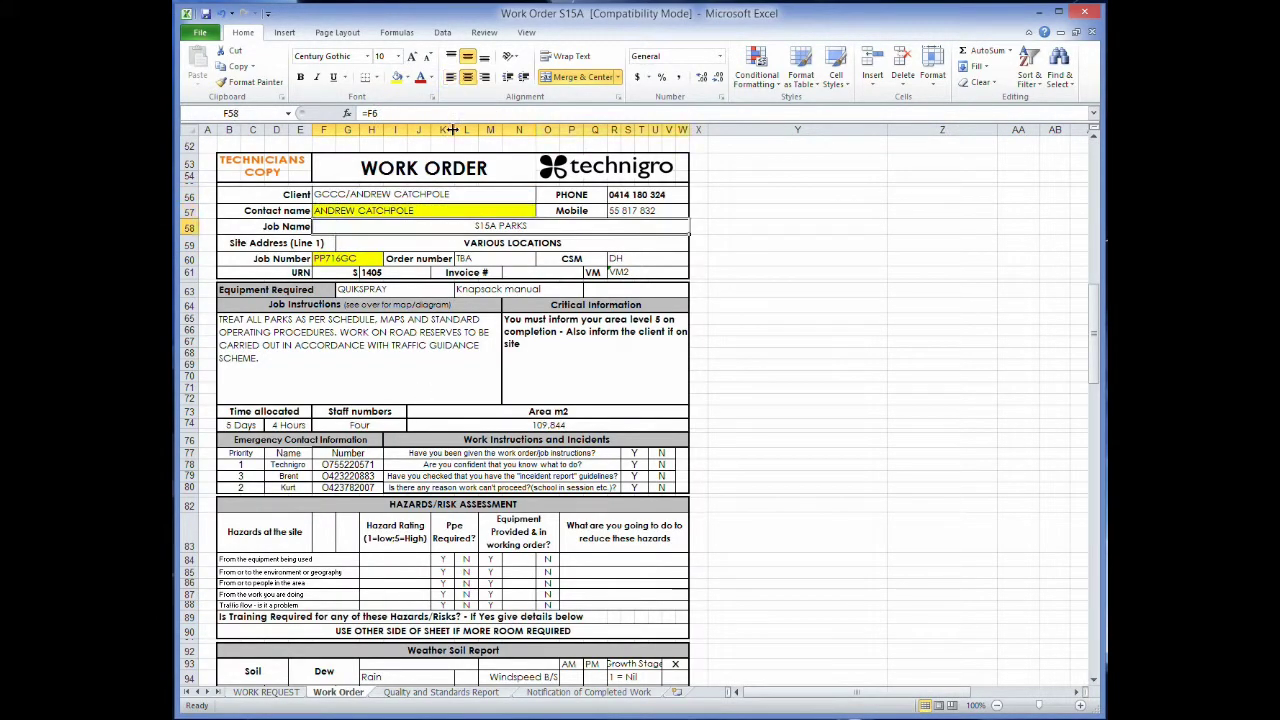
{"action": "left_click", "coordinate": [397, 78]}
{"action": "left_click", "coordinate": [442, 244]}
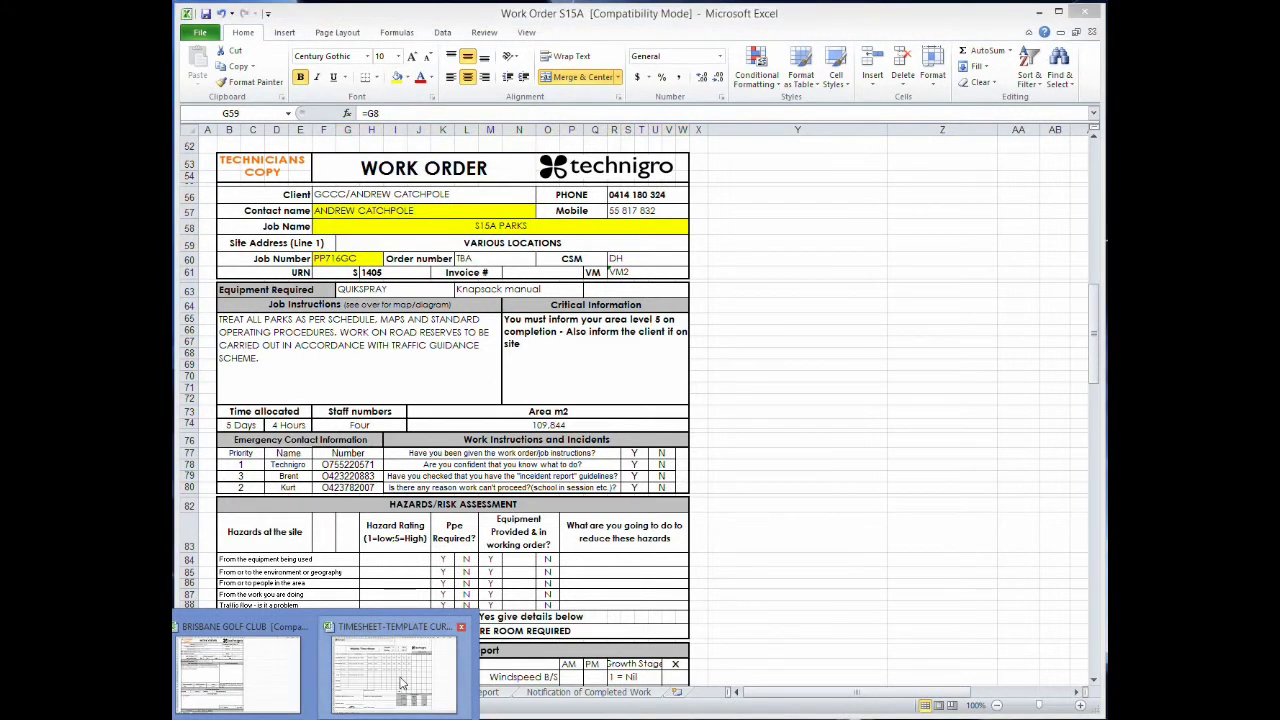
{"action": "left_click", "coordinate": [403, 689]}
{"action": "left_click", "coordinate": [464, 412]}
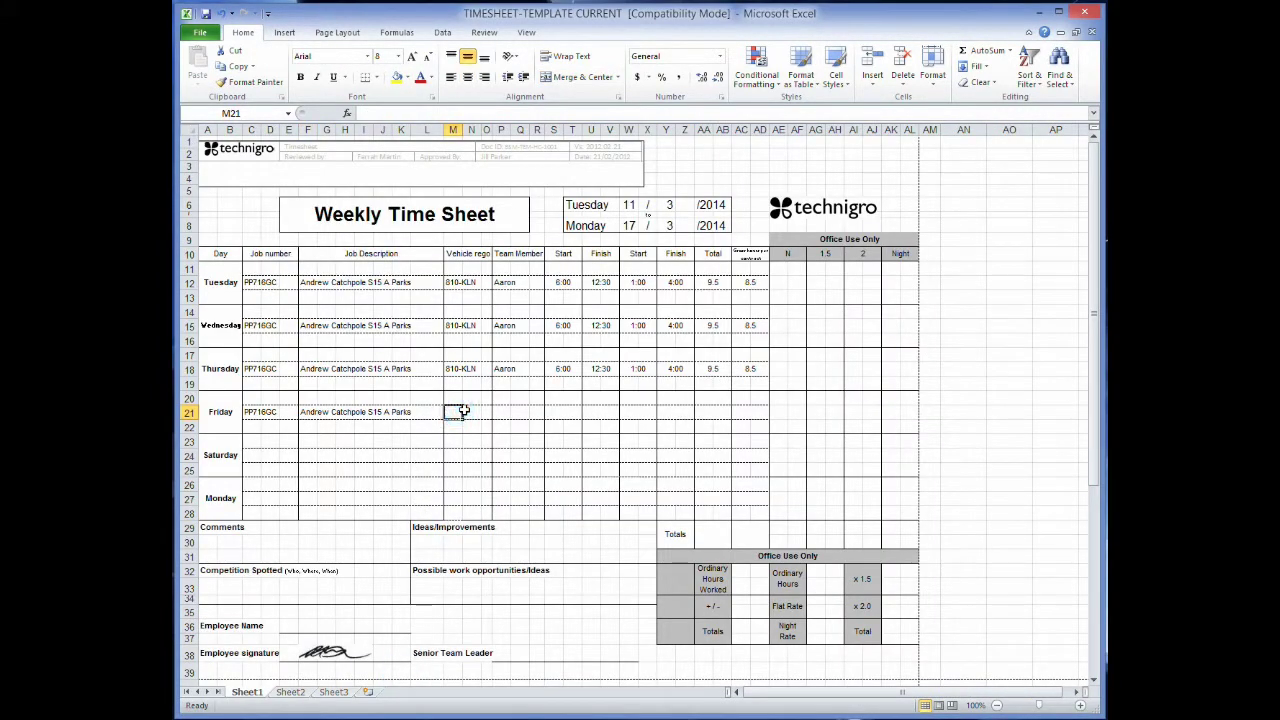
{"action": "type", "text": "810-KLN"}
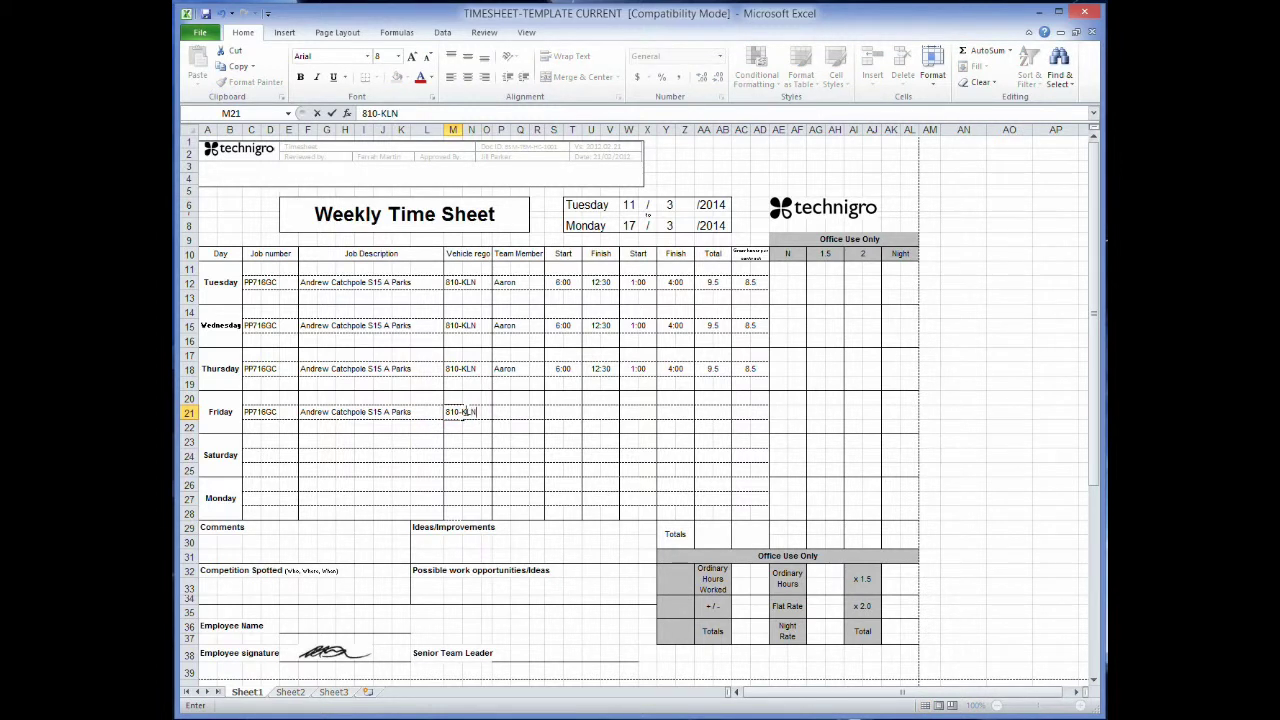
{"action": "key", "text": "Tab"}
{"action": "type", "text": "Aa"}
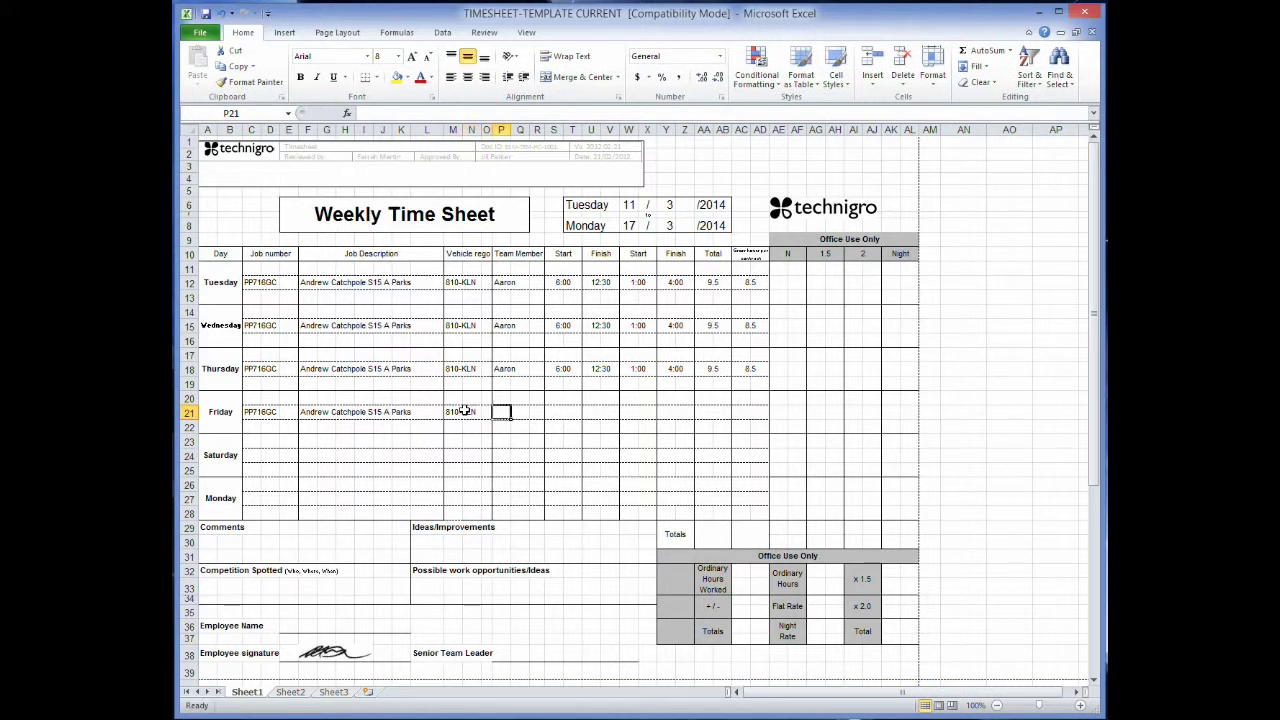
{"action": "key", "text": "Tab"}
{"action": "type", "text": "6:00"}
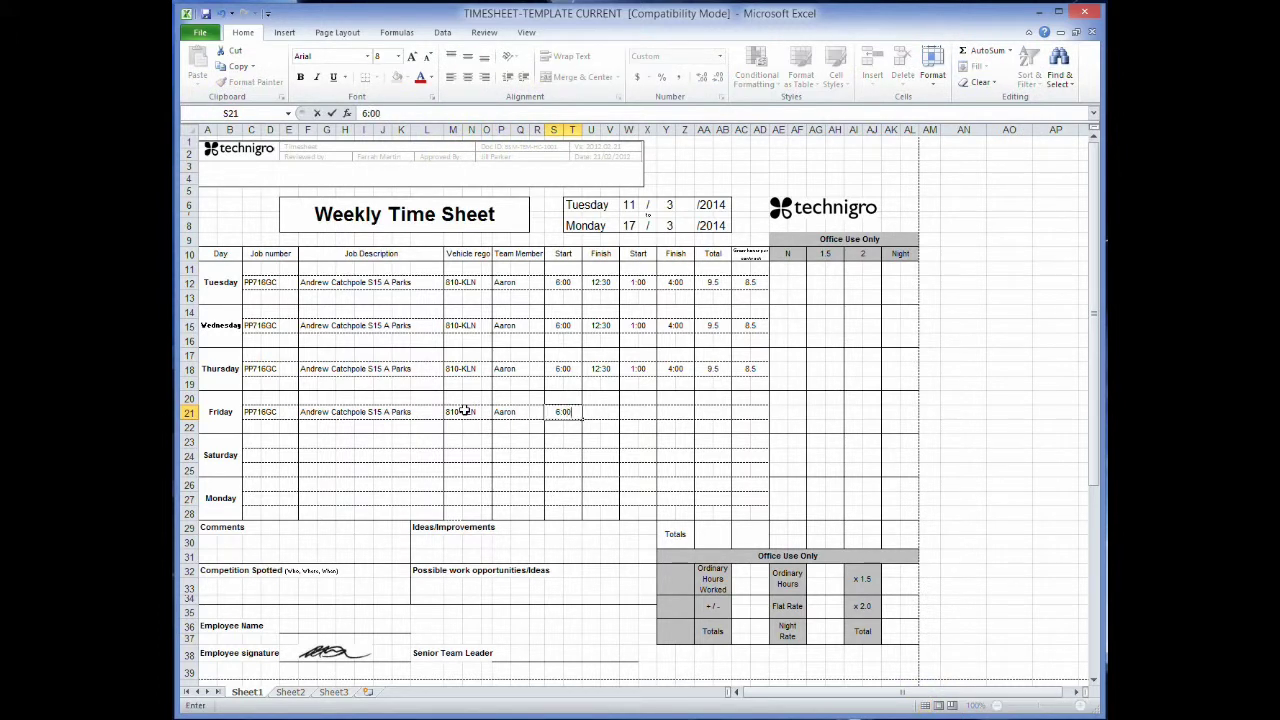
{"action": "key", "text": "Tab"}
{"action": "type", "text": "1"}
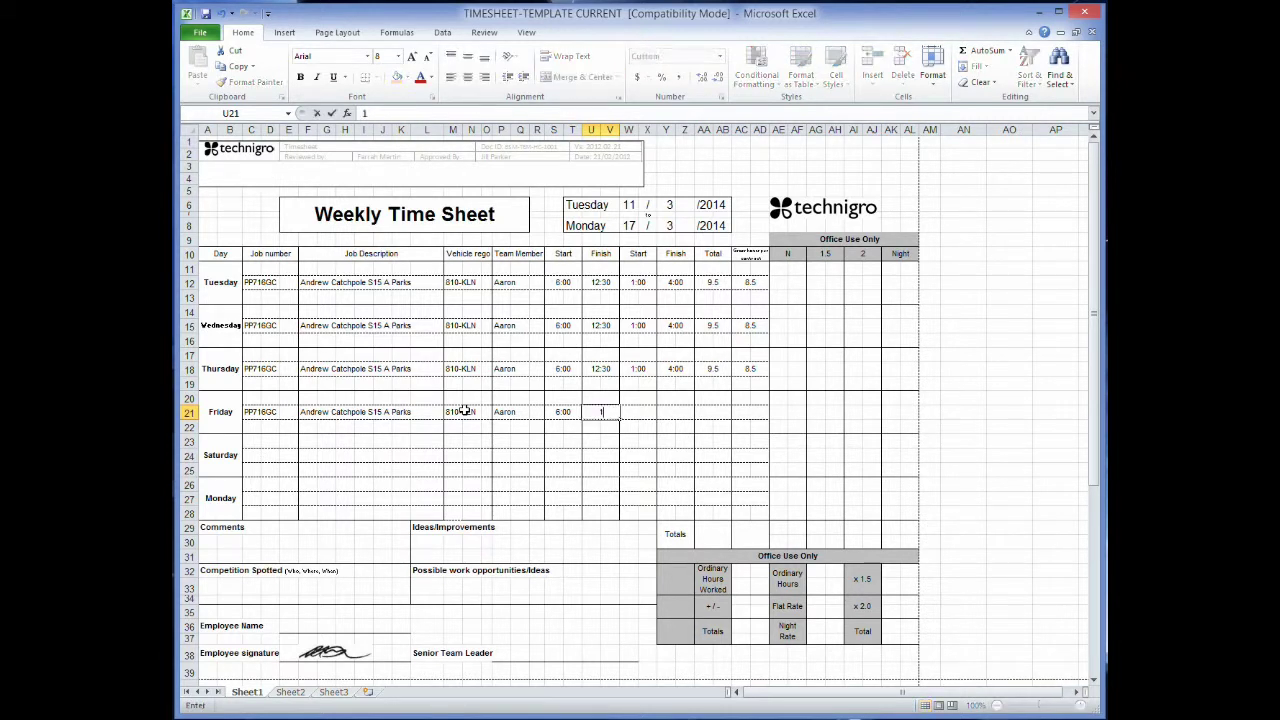
{"action": "type", "text": "2:30"}
{"action": "key", "text": "Tab"}
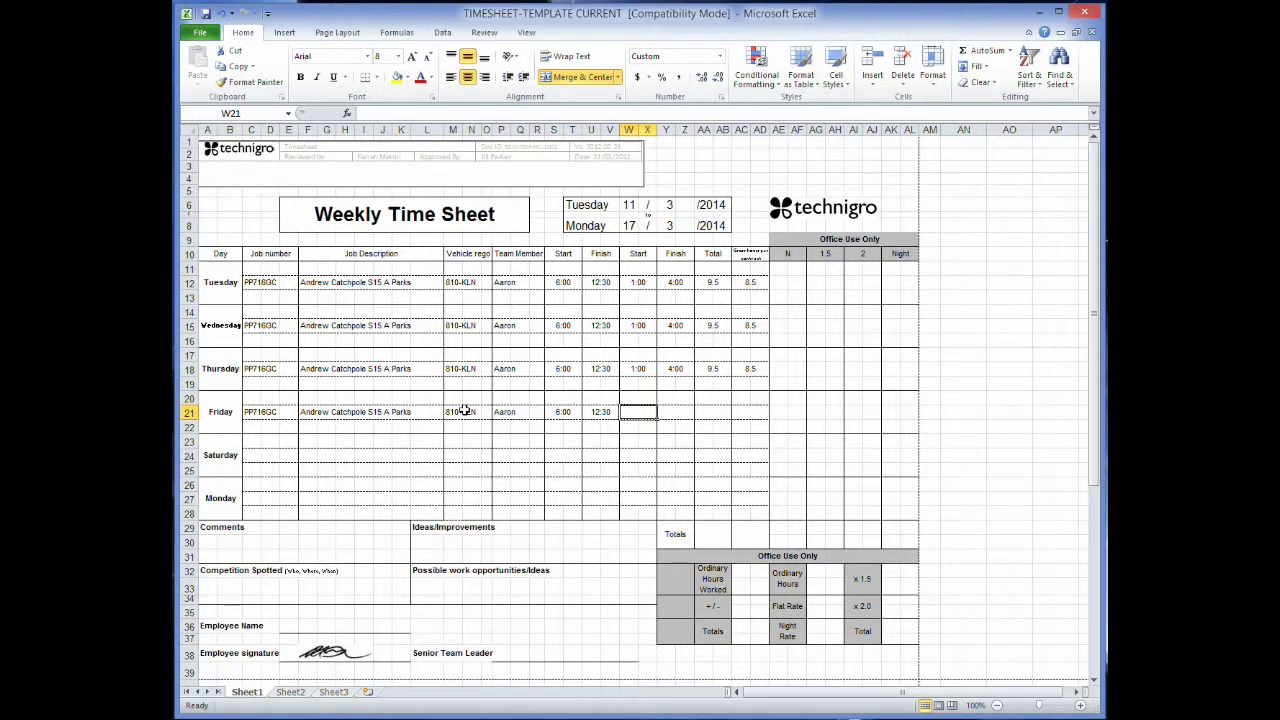
{"action": "type", "text": "1:00"}
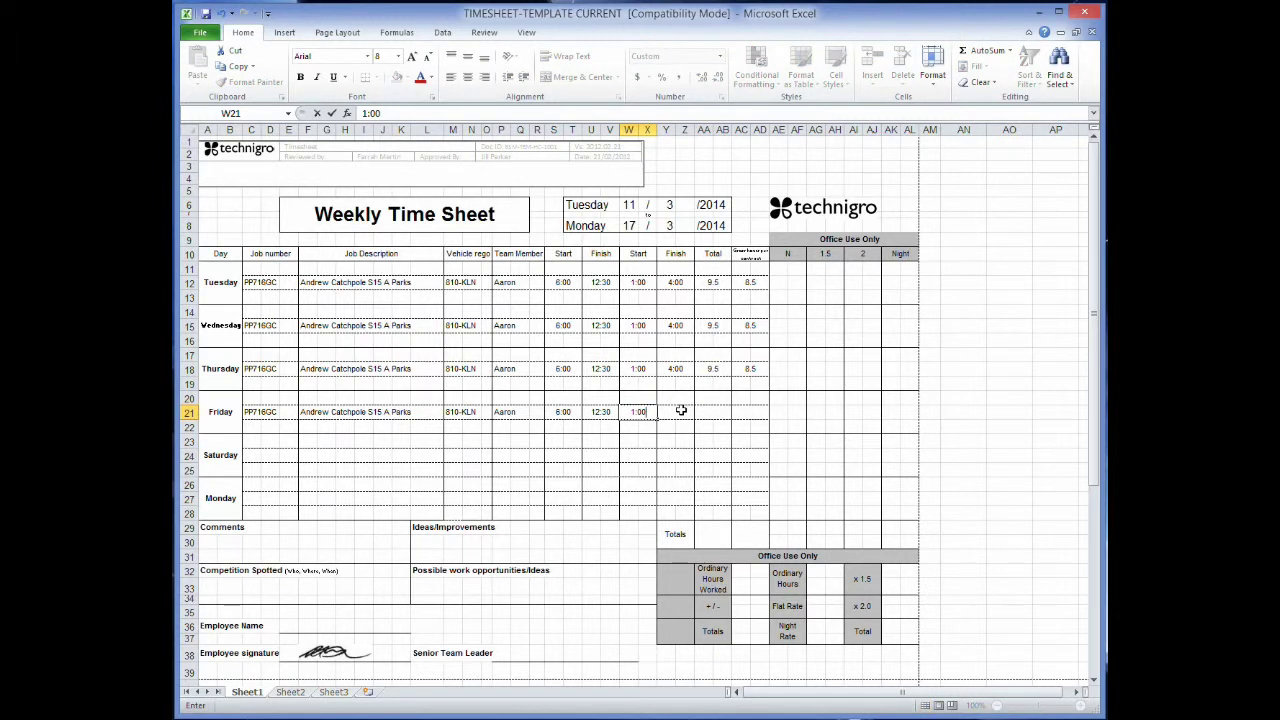
{"action": "left_click", "coordinate": [688, 410]}
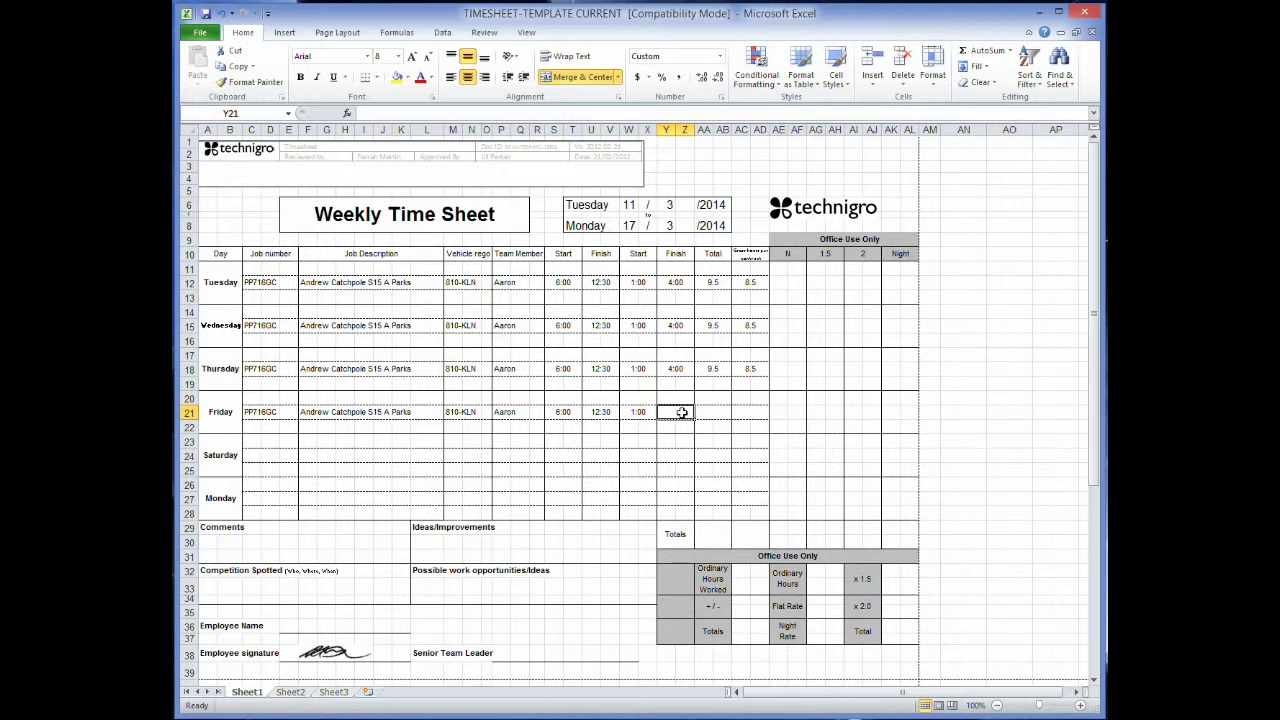
{"action": "type", "text": "4"}
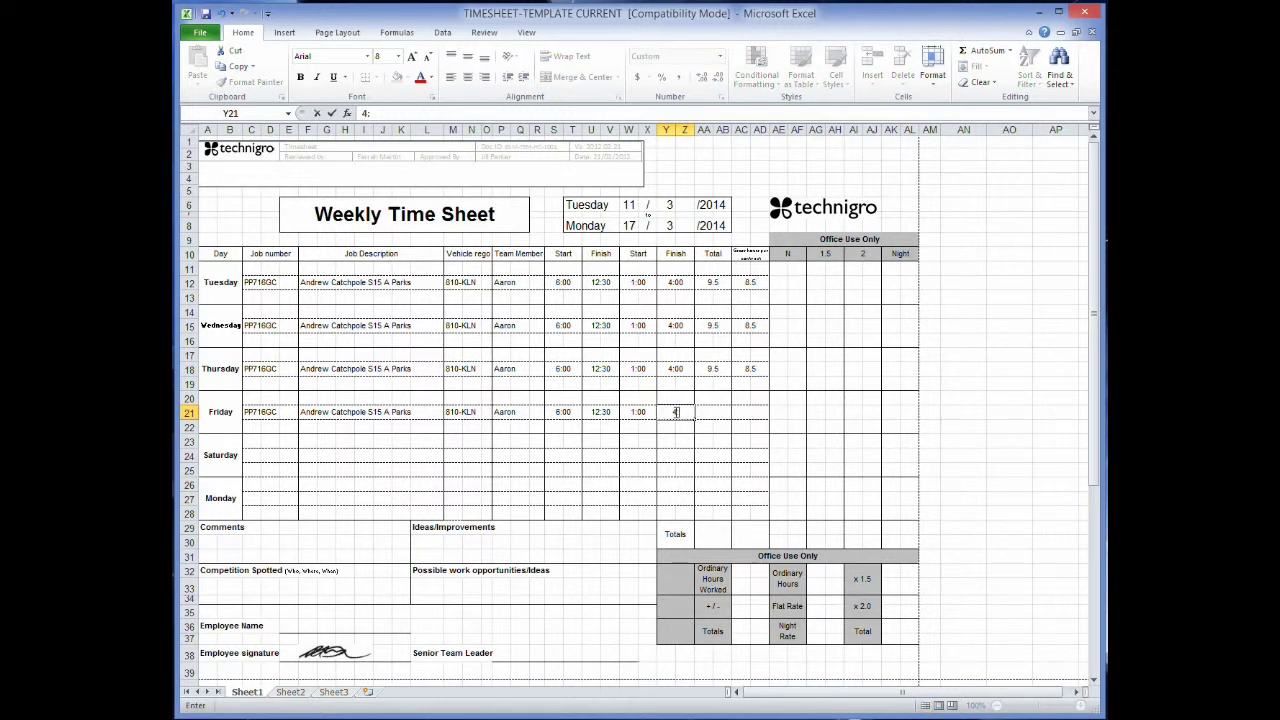
{"action": "type", "text": ":00"}
{"action": "key", "text": "Tab"}
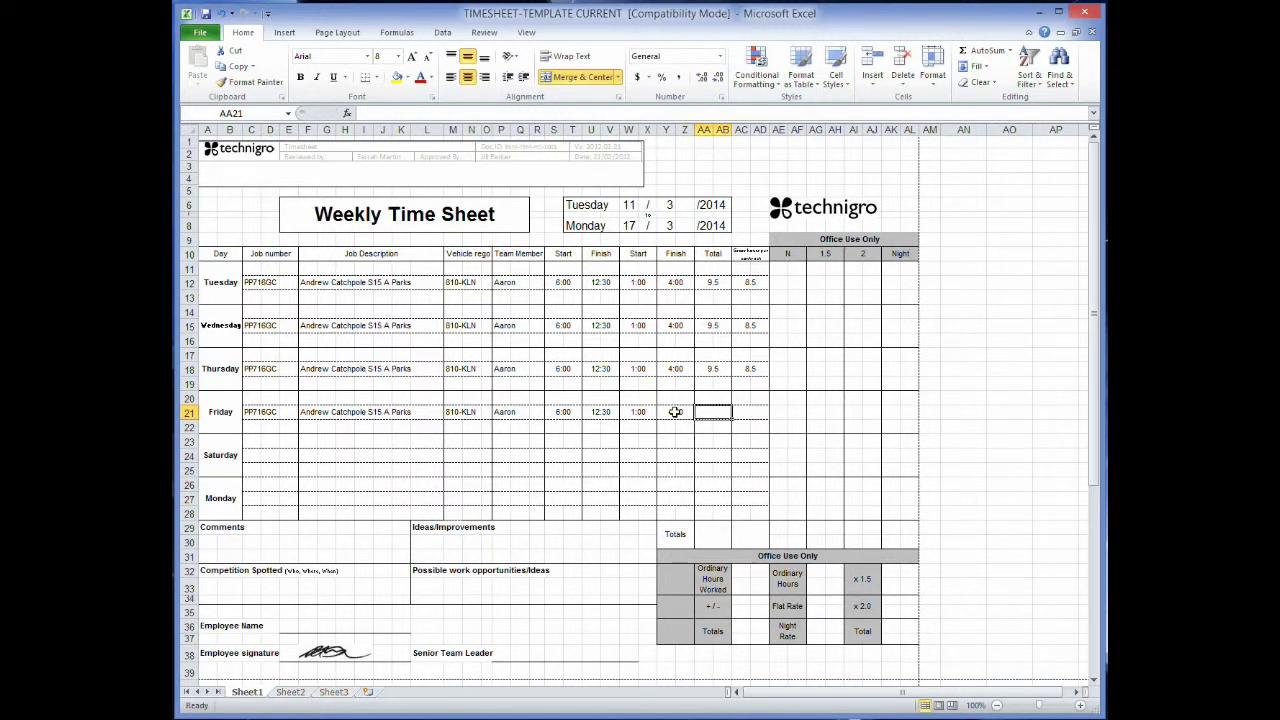
{"action": "type", "text": "9.5"}
{"action": "left_click", "coordinate": [752, 411]}
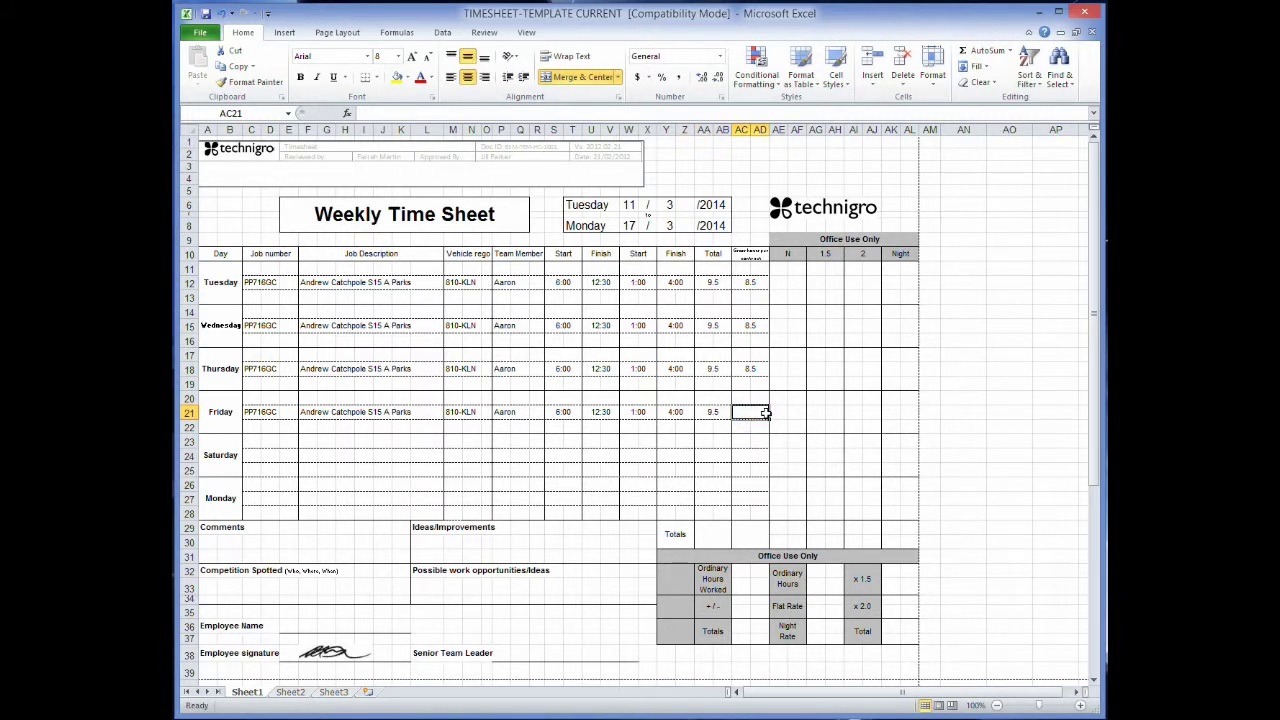
{"action": "type", "text": "8.5"}
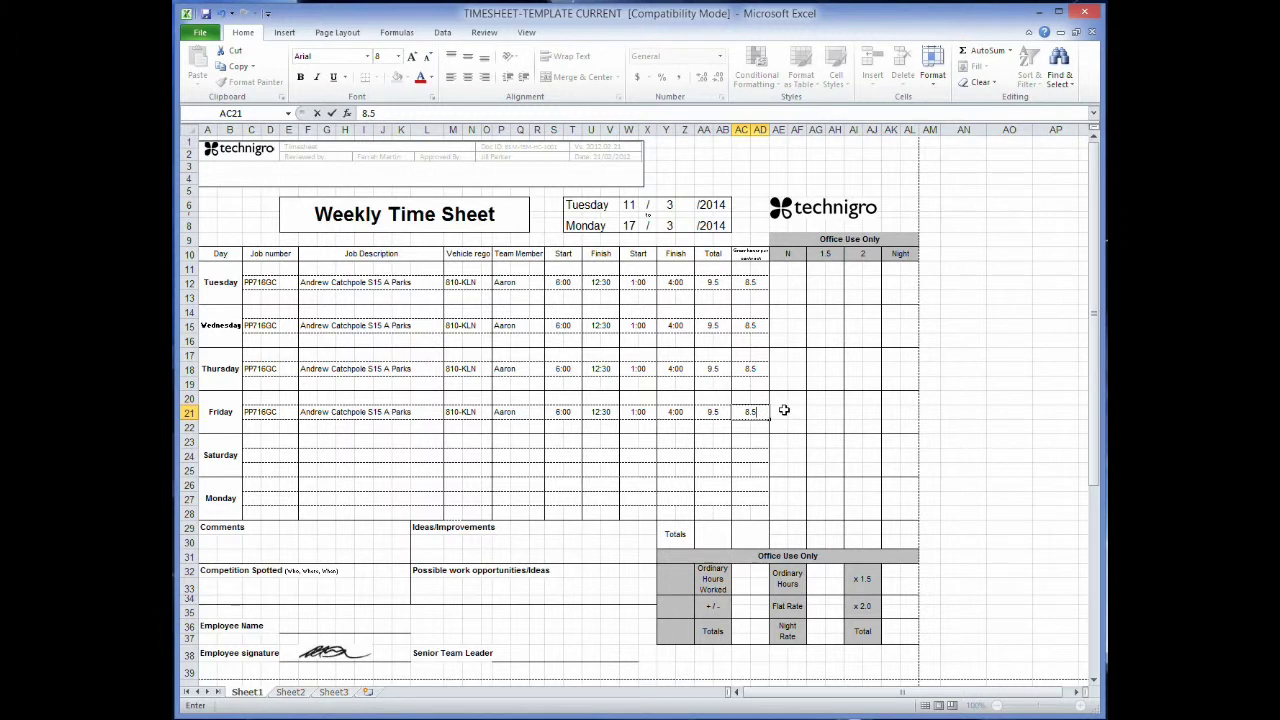
{"action": "left_click", "coordinate": [784, 410]}
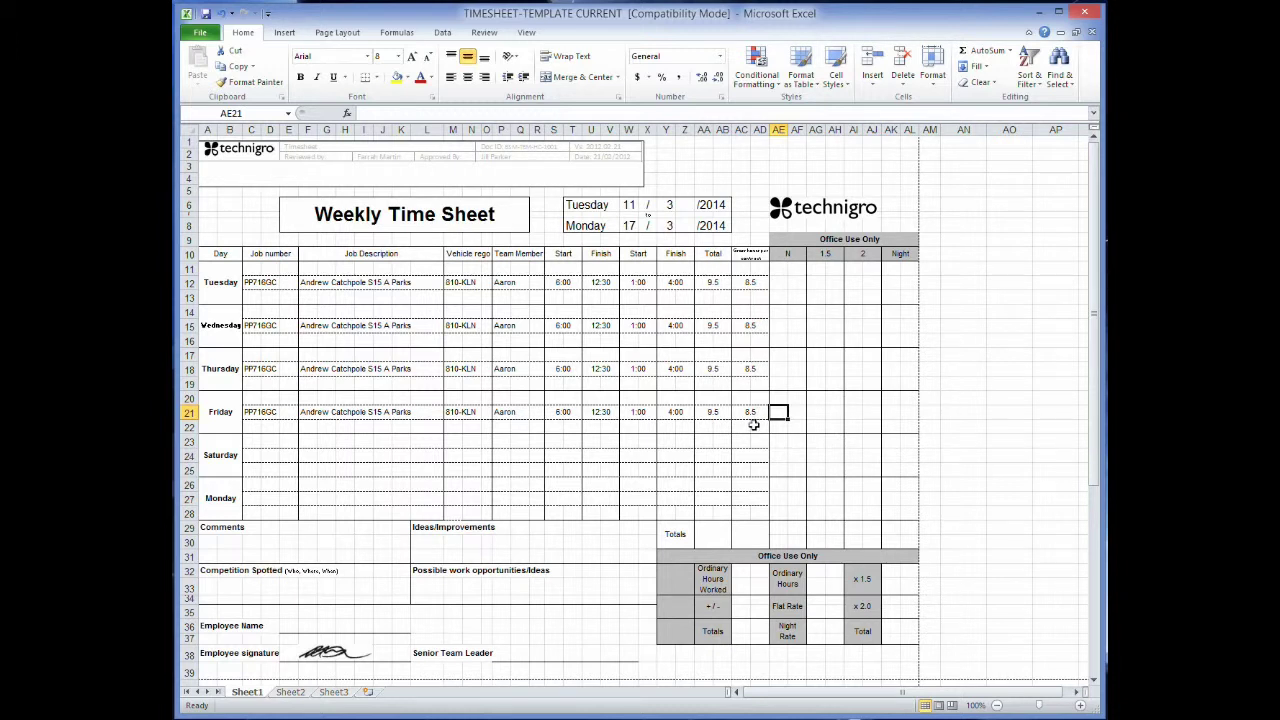
Copy Friday's job number and description (C21:L21) into the first Monday row at C26.
{"action": "left_click", "coordinate": [251, 455]}
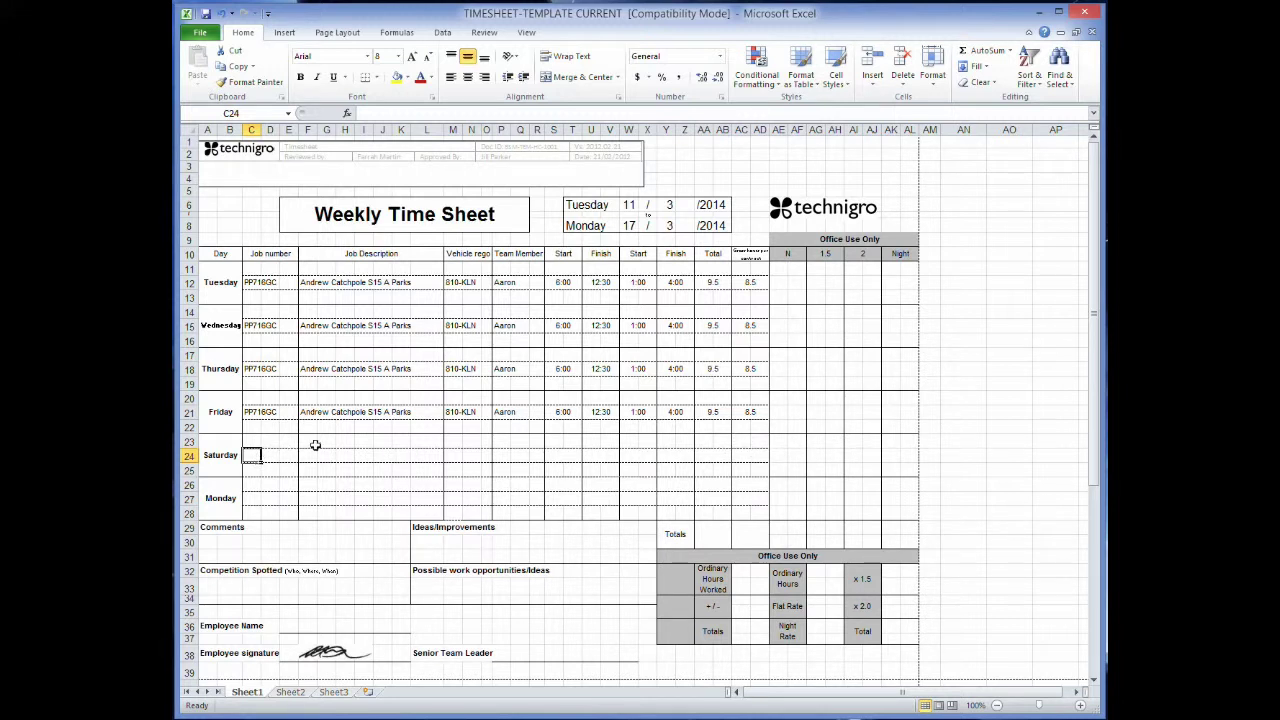
{"action": "left_click", "coordinate": [251, 483]}
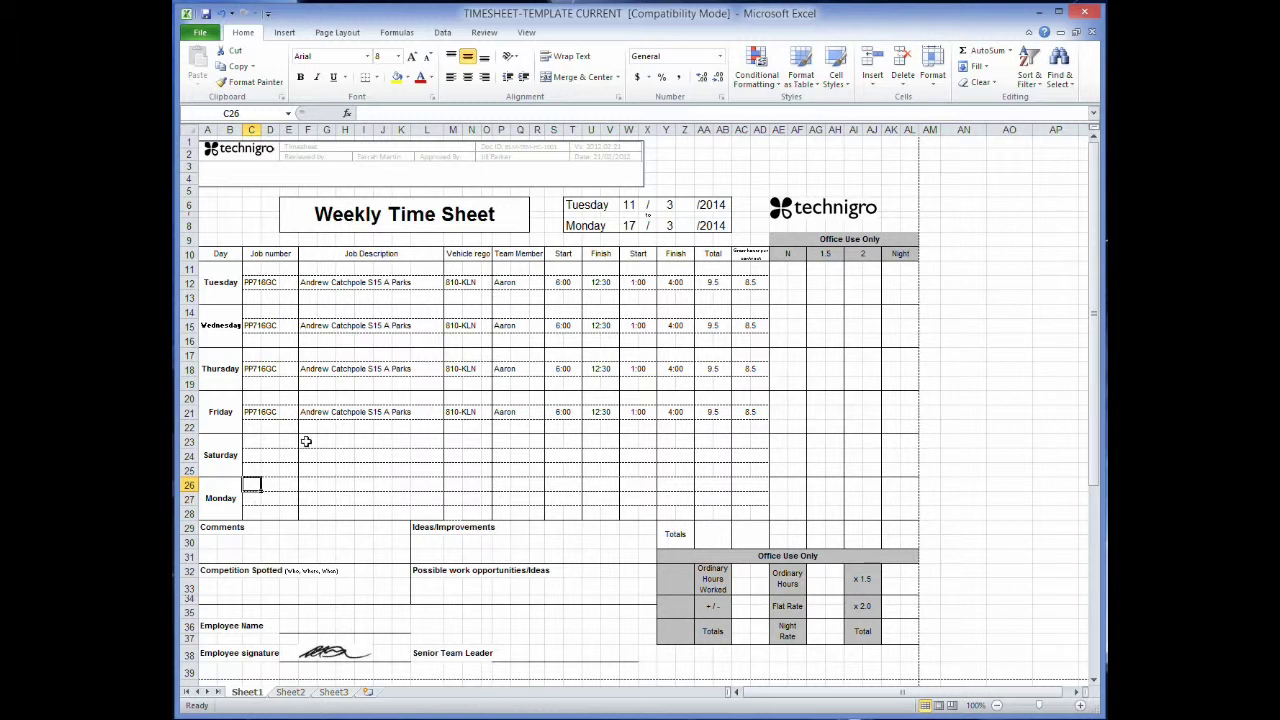
{"action": "left_click_drag", "start_coordinate": [251, 411], "coordinate": [444, 414]}
{"action": "key", "text": "ctrl+c"}
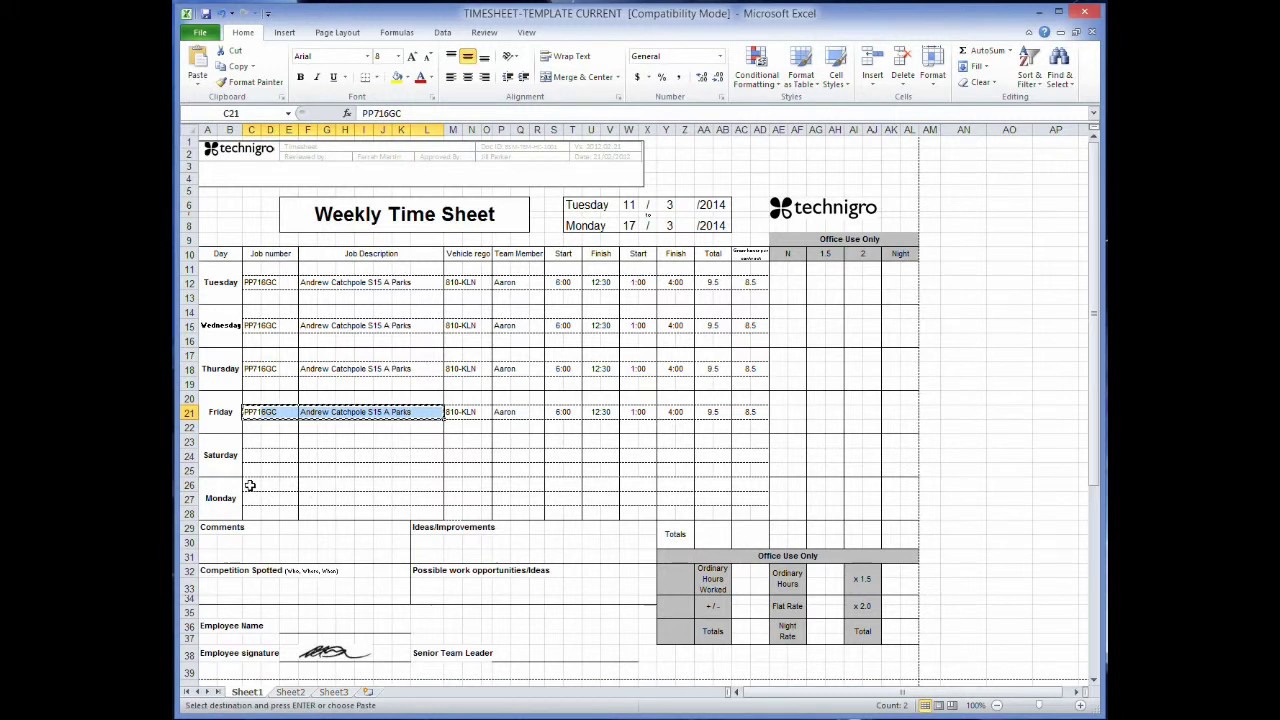
{"action": "left_click", "coordinate": [255, 485]}
{"action": "key", "text": "ctrl+v"}
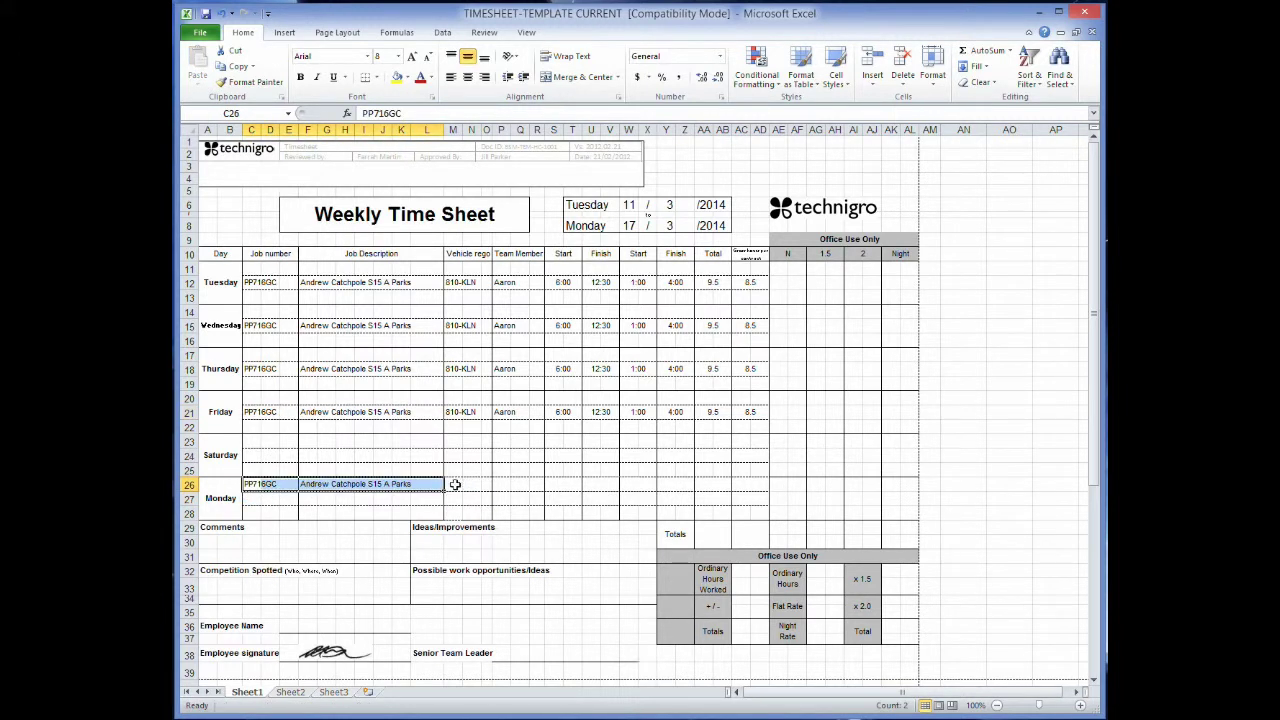
{"action": "left_click", "coordinate": [452, 485]}
{"action": "type", "text": "810"}
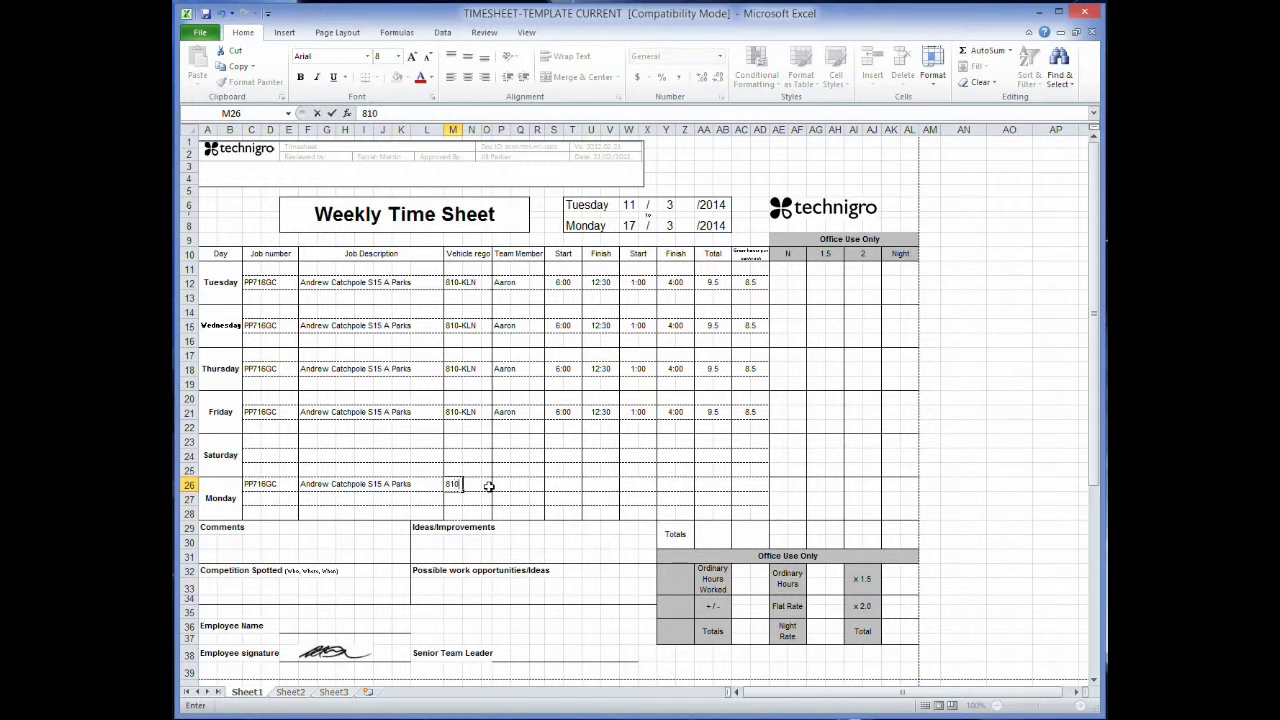
{"action": "type", "text": "-KLN"}
{"action": "key", "text": "Tab"}
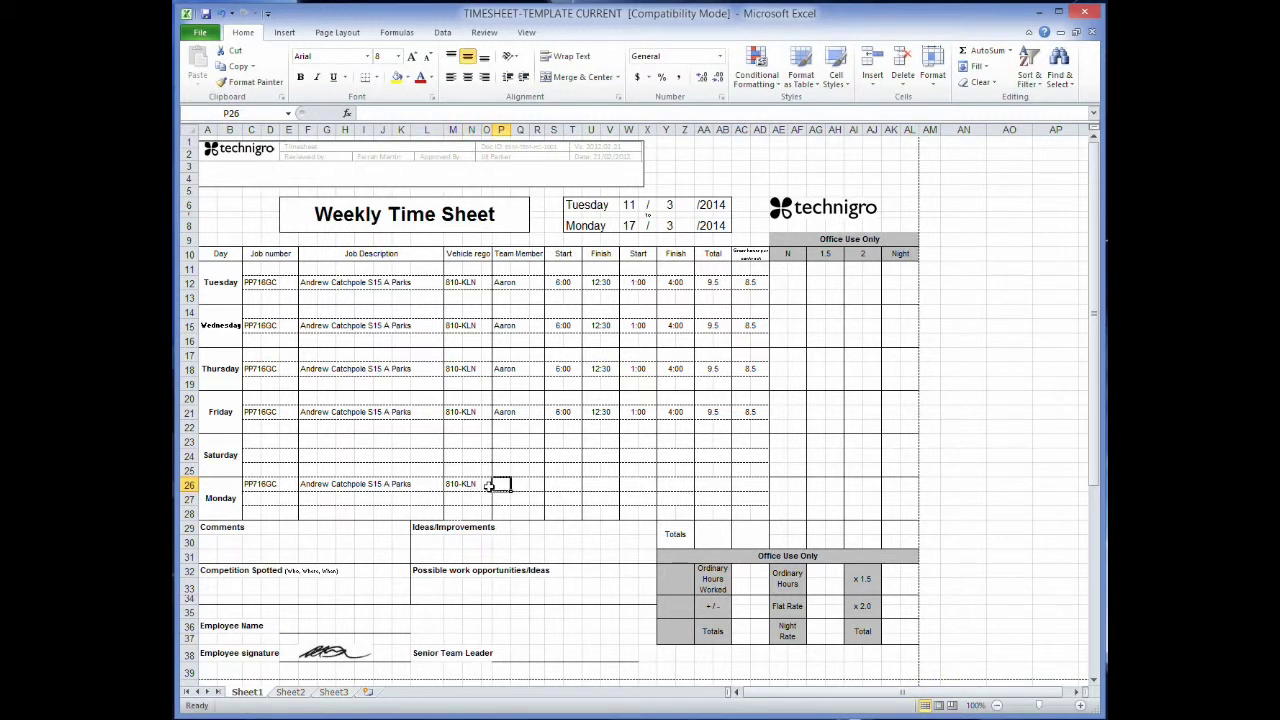
{"action": "type", "text": "="}
{"action": "key", "text": "Escape"}
{"action": "left_click", "coordinate": [497, 496]}
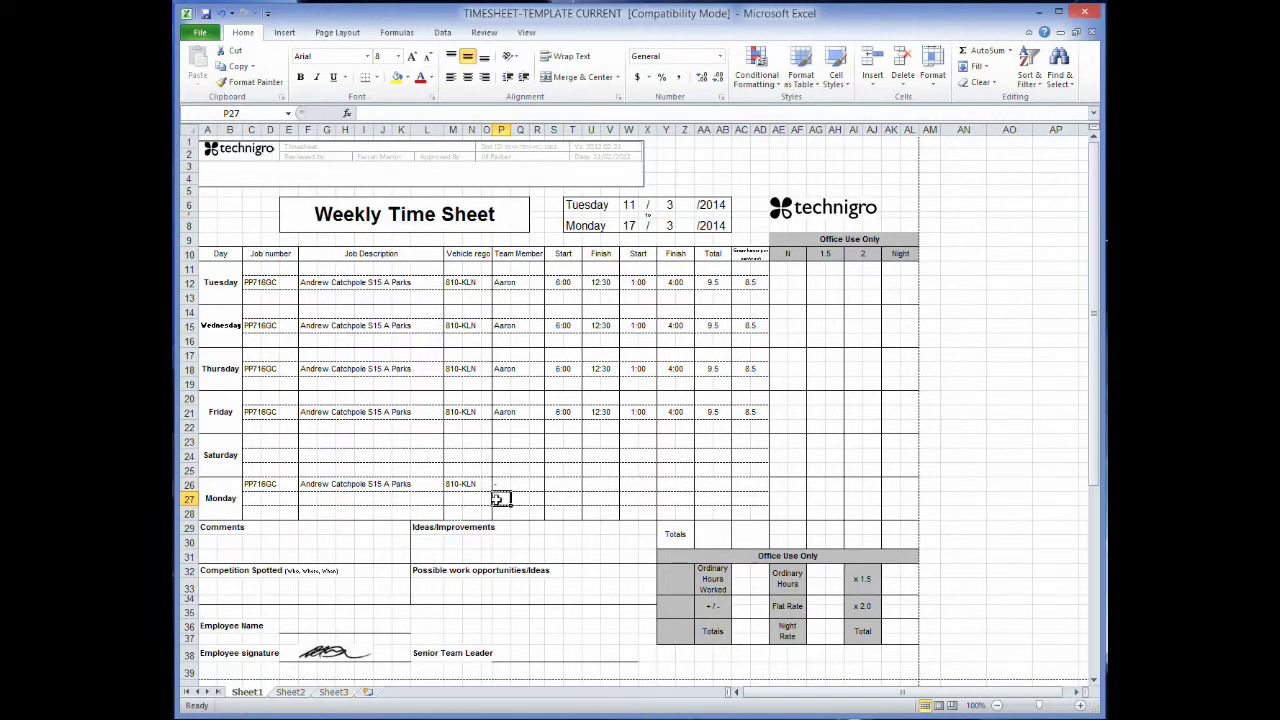
{"action": "left_click", "coordinate": [570, 482]}
{"action": "type", "text": "6:00"}
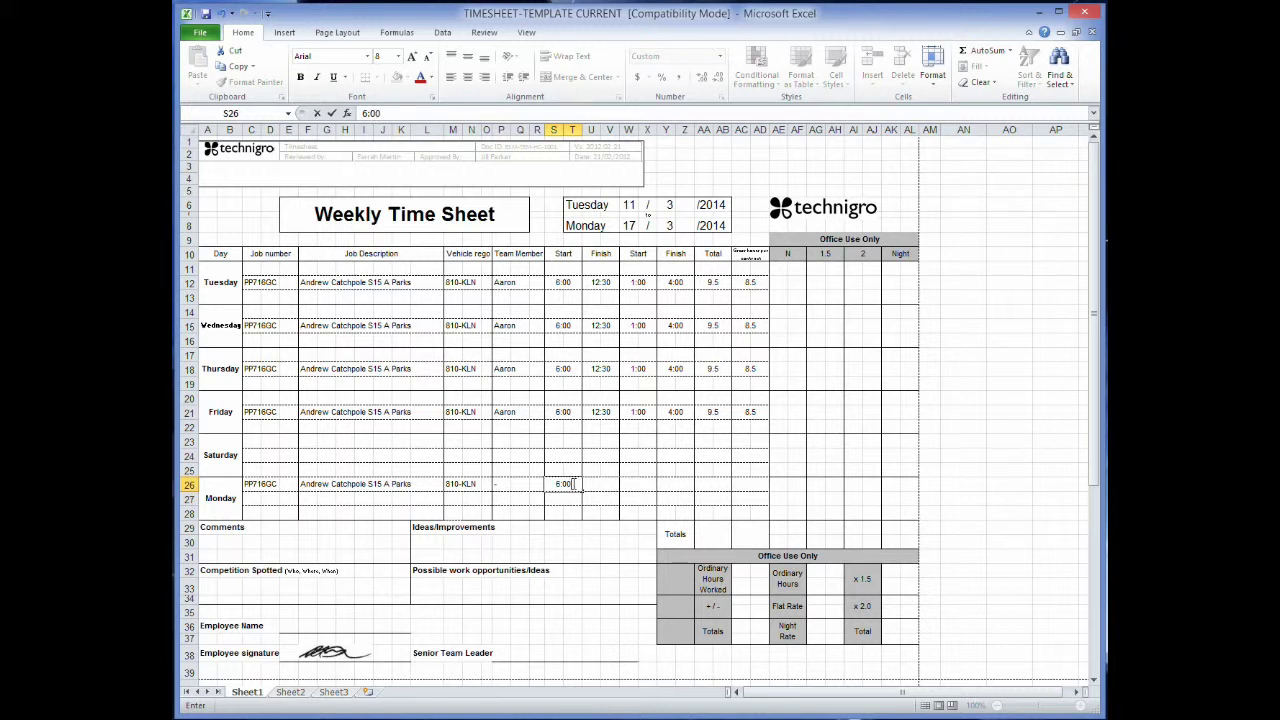
{"action": "key", "text": "Tab"}
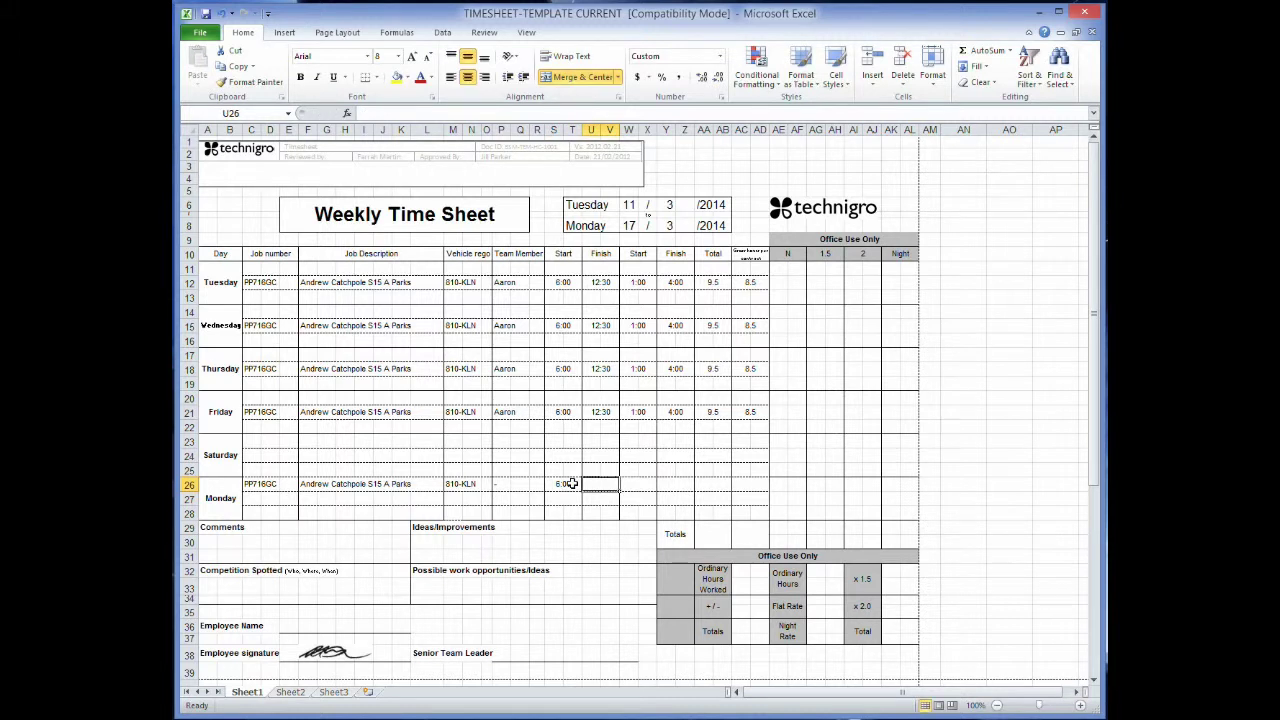
{"action": "type", "text": "11:00"}
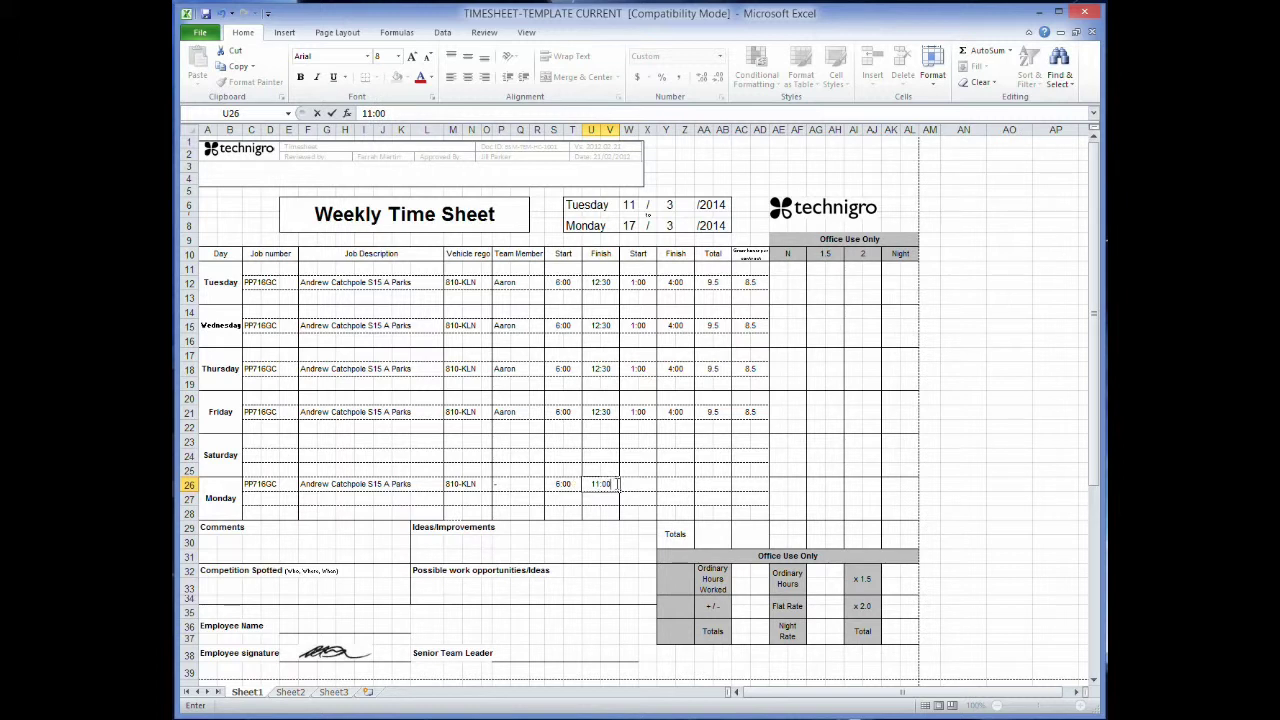
{"action": "key", "text": "Tab"}
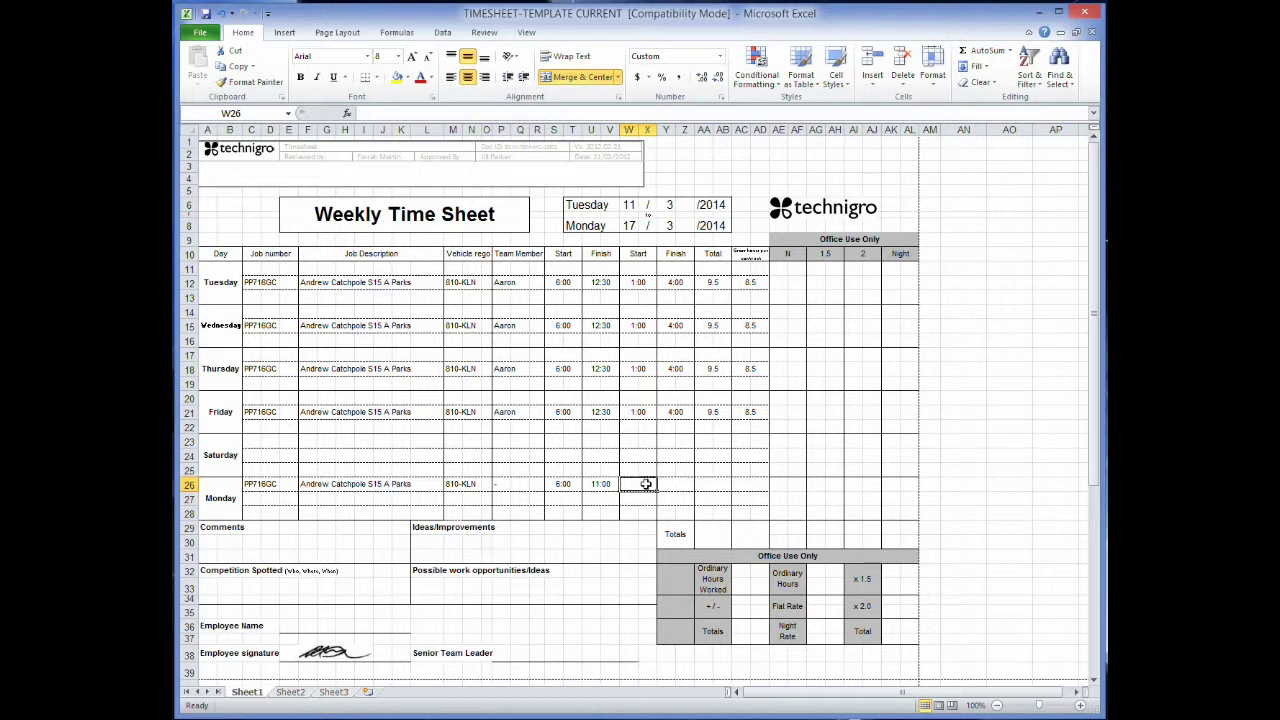
{"action": "left_click", "coordinate": [305, 497]}
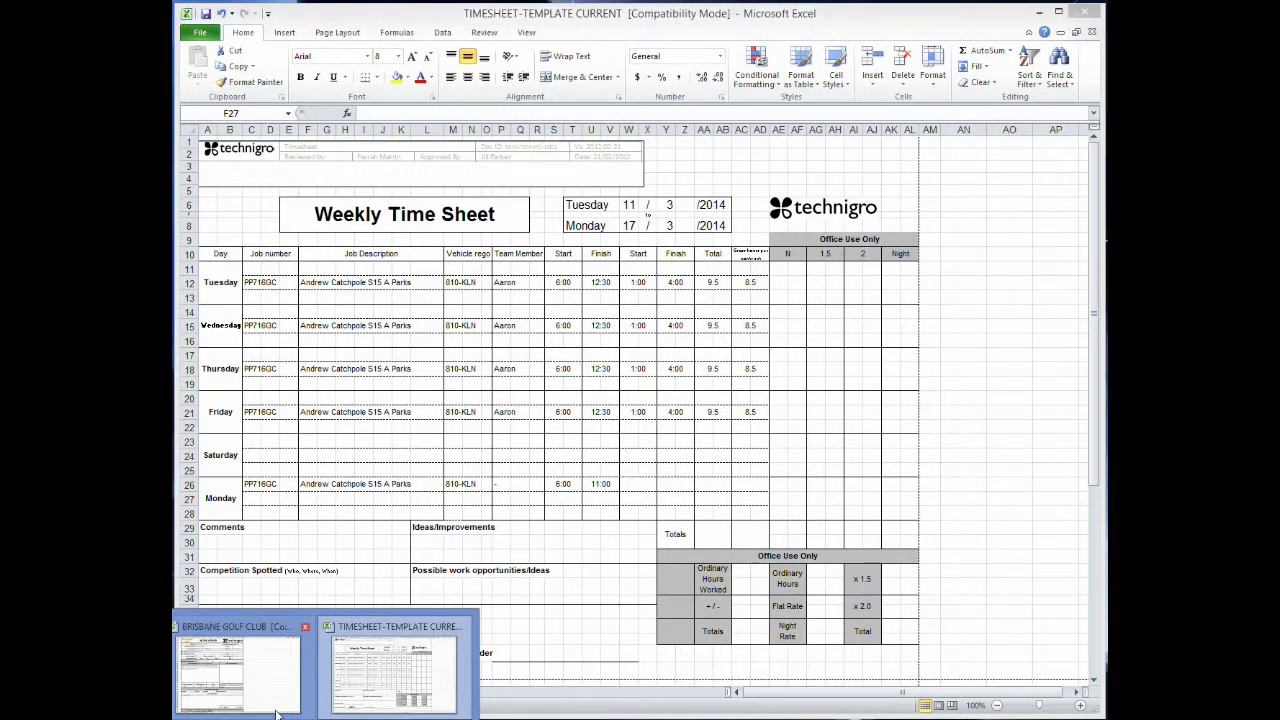
Fill job number OC09 (F9) in the BRISBANE GOLF CLUB work order yellow, then return.
{"action": "left_click", "coordinate": [250, 665]}
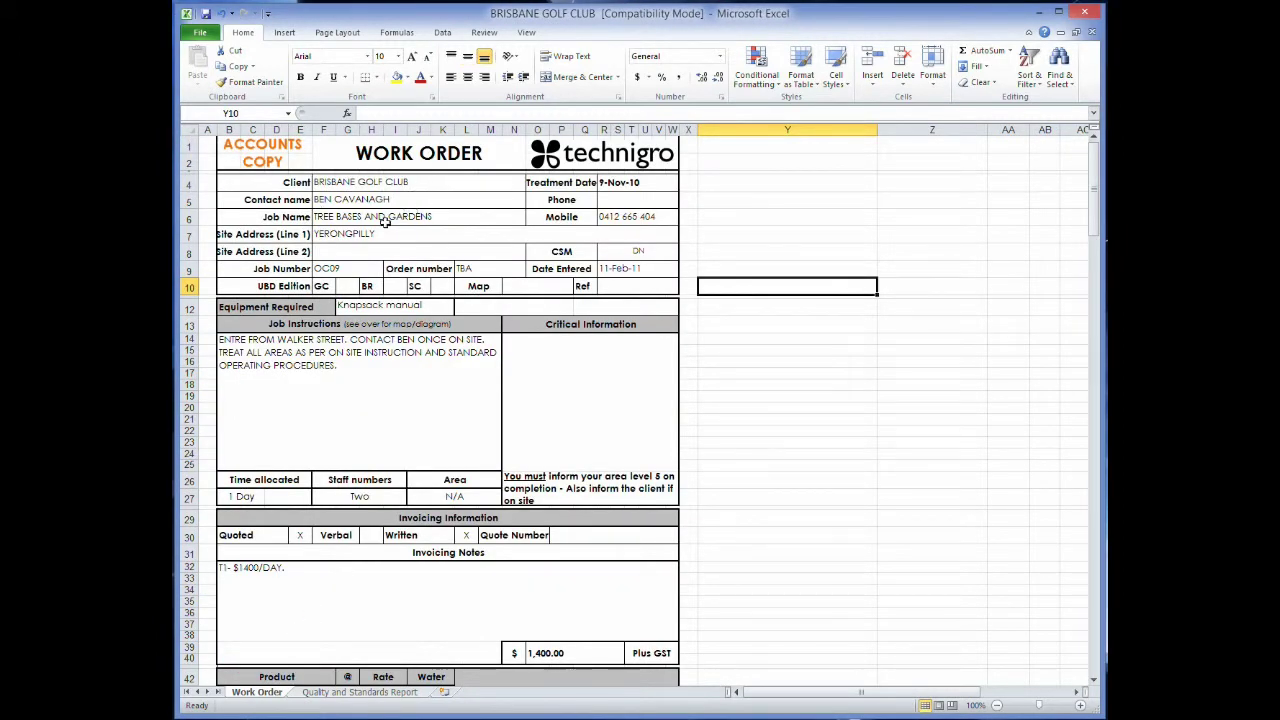
{"action": "left_click", "coordinate": [327, 270]}
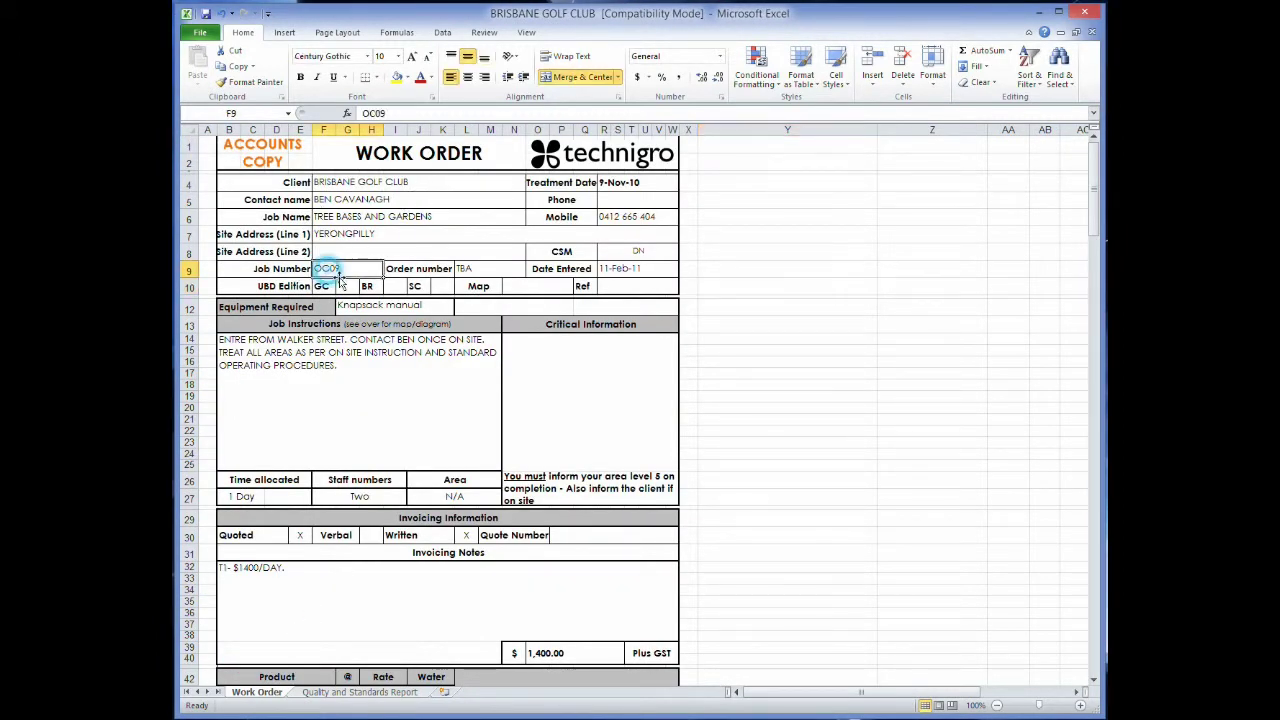
{"action": "left_click", "coordinate": [397, 77]}
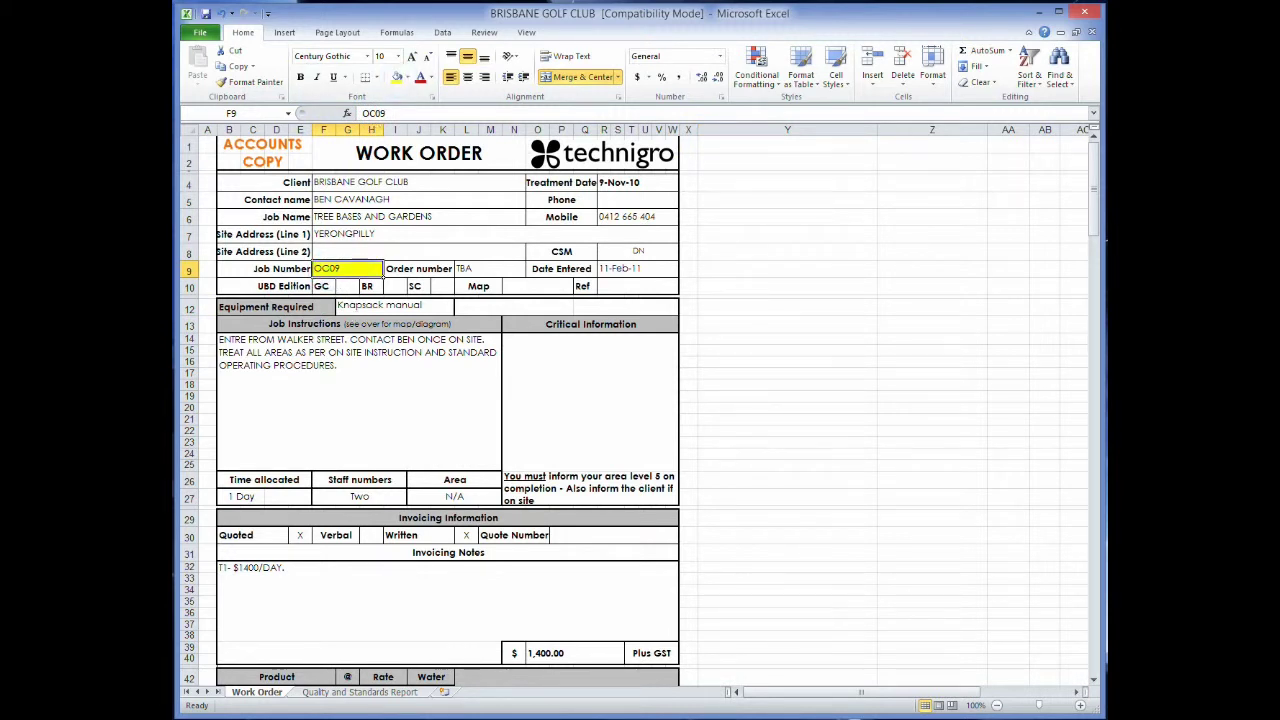
{"action": "left_click", "coordinate": [392, 660]}
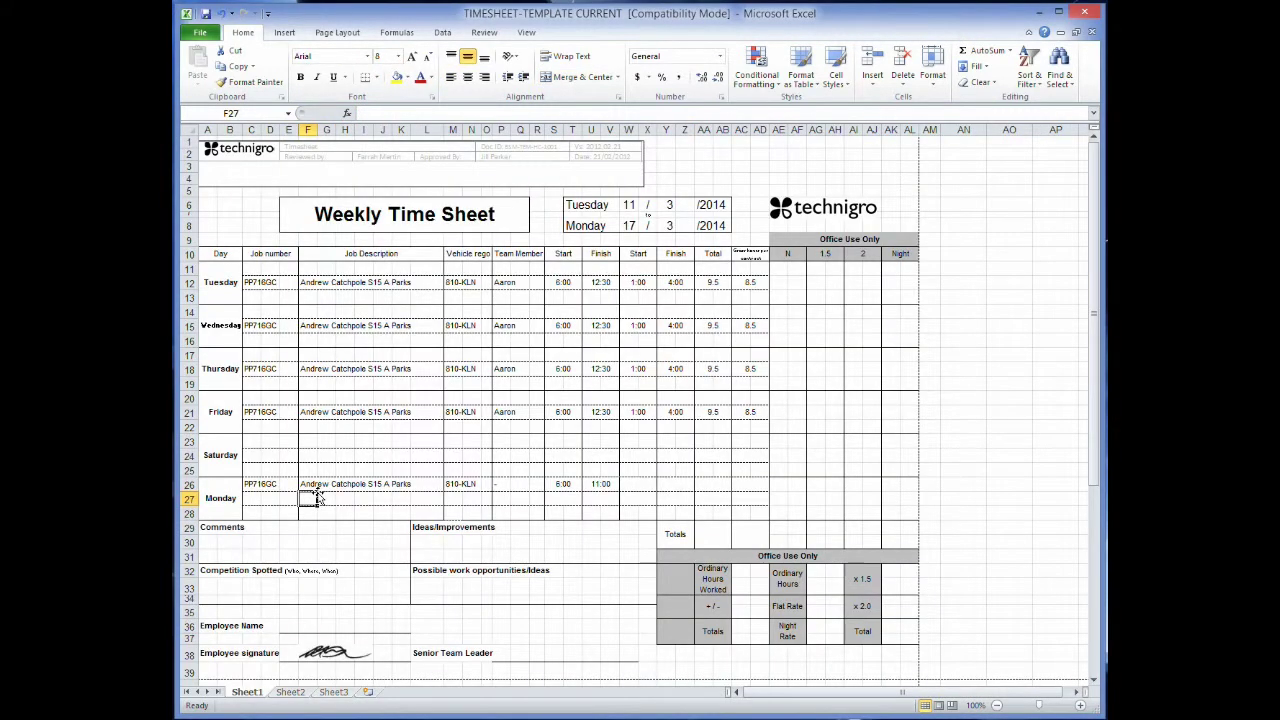
{"action": "key", "text": "Left"}
{"action": "type", "text": "OC09"}
{"action": "left_click", "coordinate": [310, 497]}
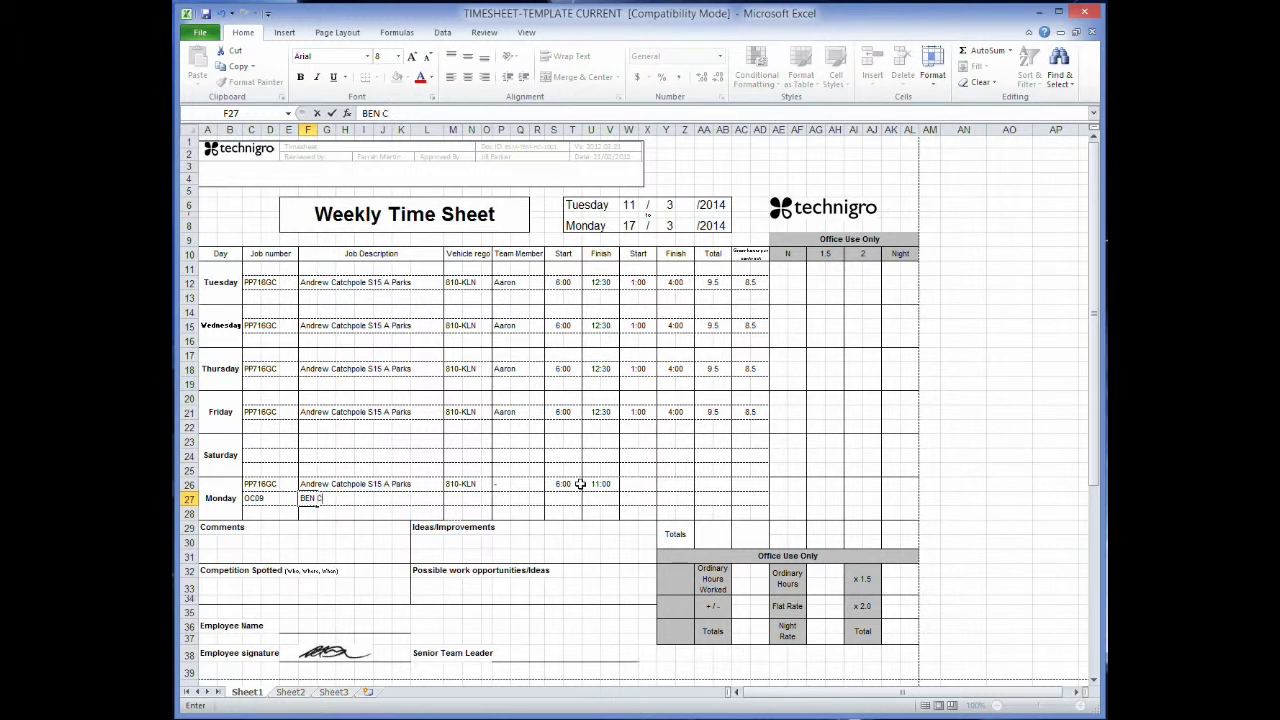
{"action": "type", "text": "rdens"}
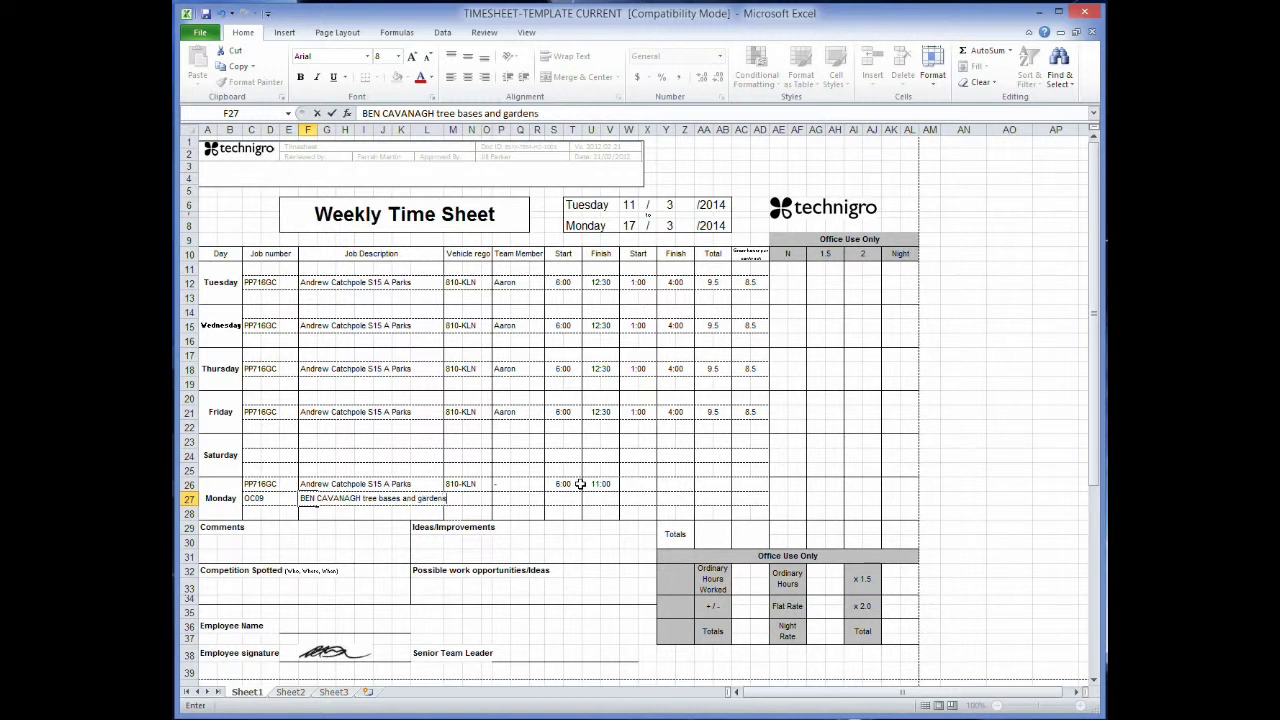
{"action": "left_click", "coordinate": [480, 499]}
{"action": "type", "text": "8"}
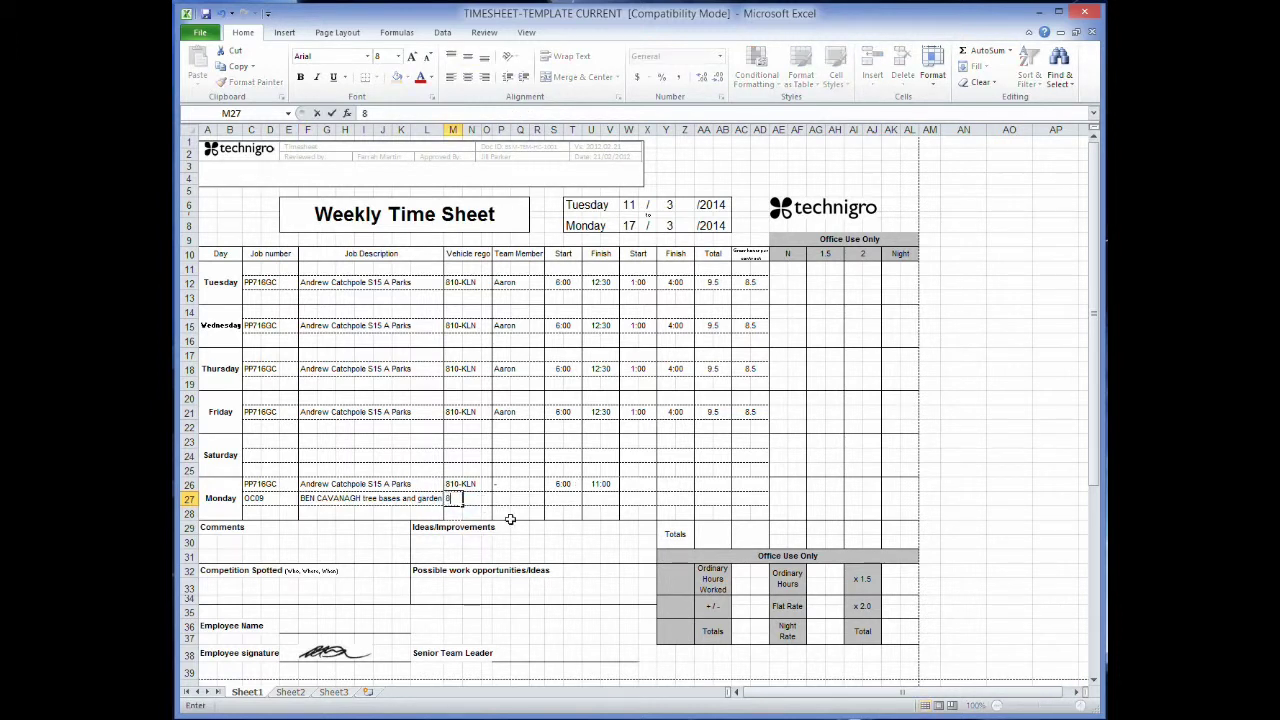
{"action": "type", "text": "10-KLN"}
{"action": "key", "text": "Tab"}
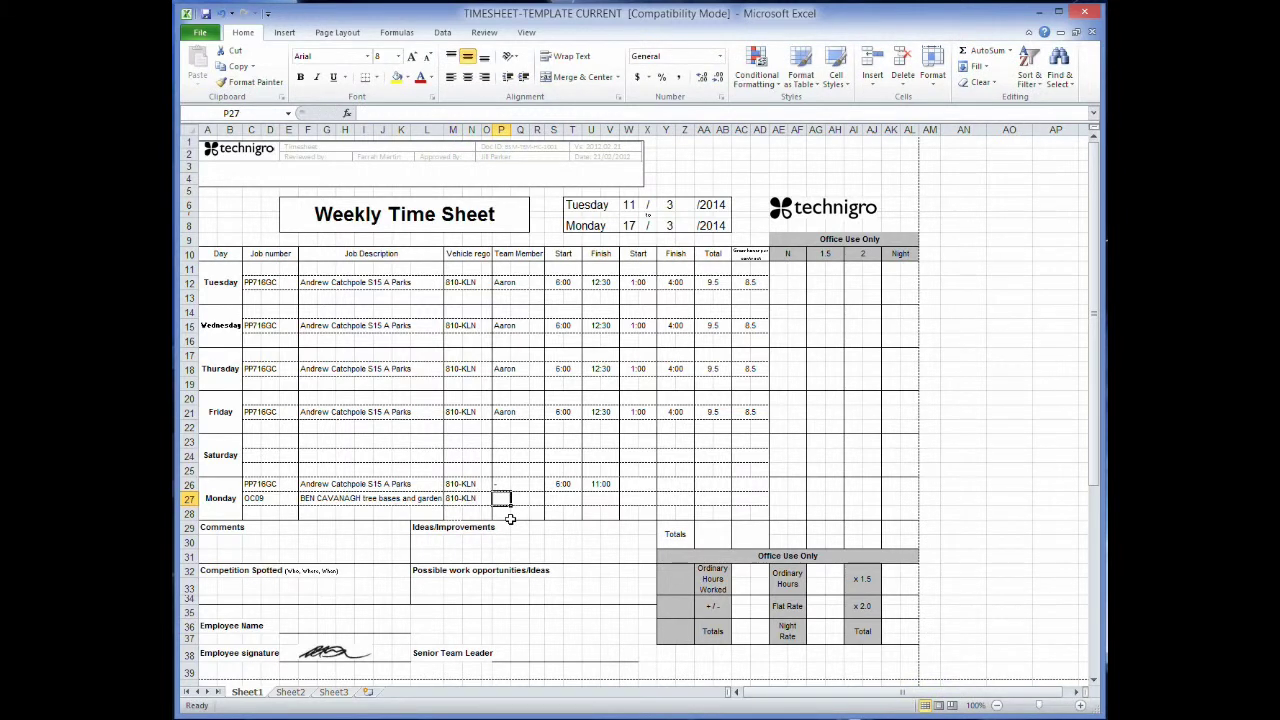
Clear the abandoned formula from P27, leaving the cell empty.
{"action": "type", "text": "-"}
{"action": "left_click", "coordinate": [556, 497]}
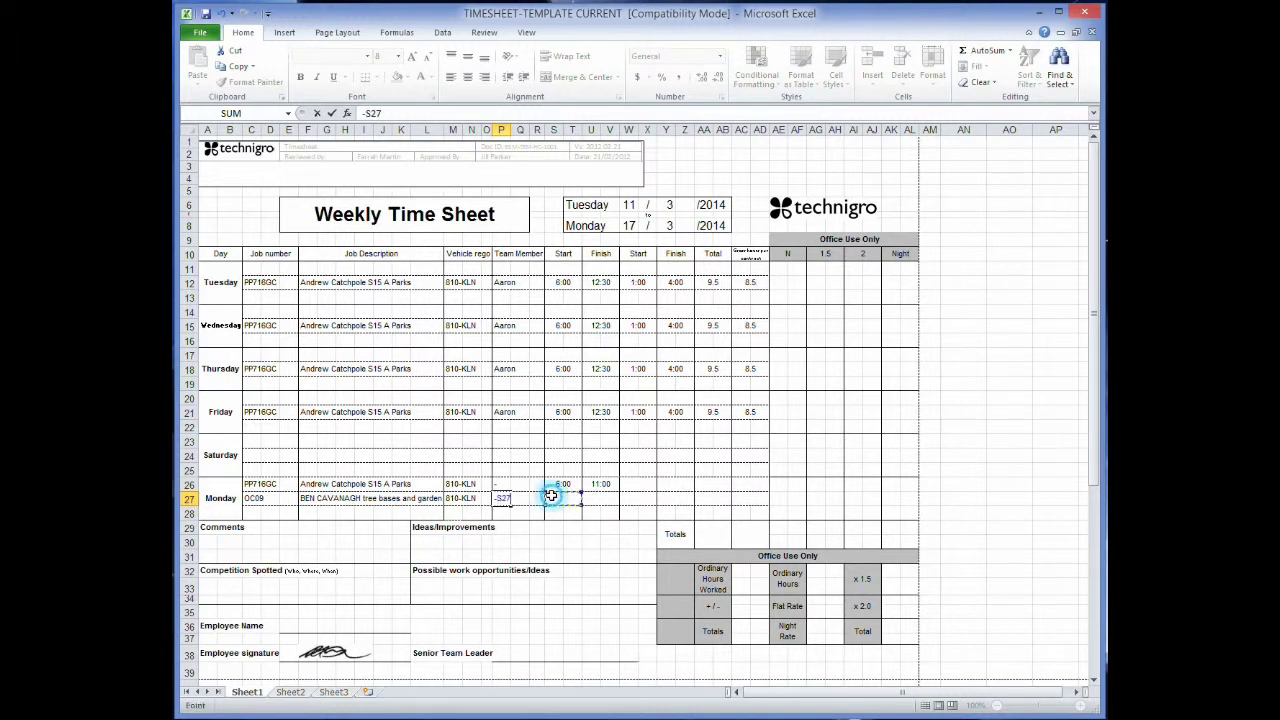
{"action": "key", "text": "BackSpace"}
{"action": "left_click", "coordinate": [501, 499]}
{"action": "left_click_drag", "start_coordinate": [512, 496], "coordinate": [487, 495]}
{"action": "key", "text": "BackSpace"}
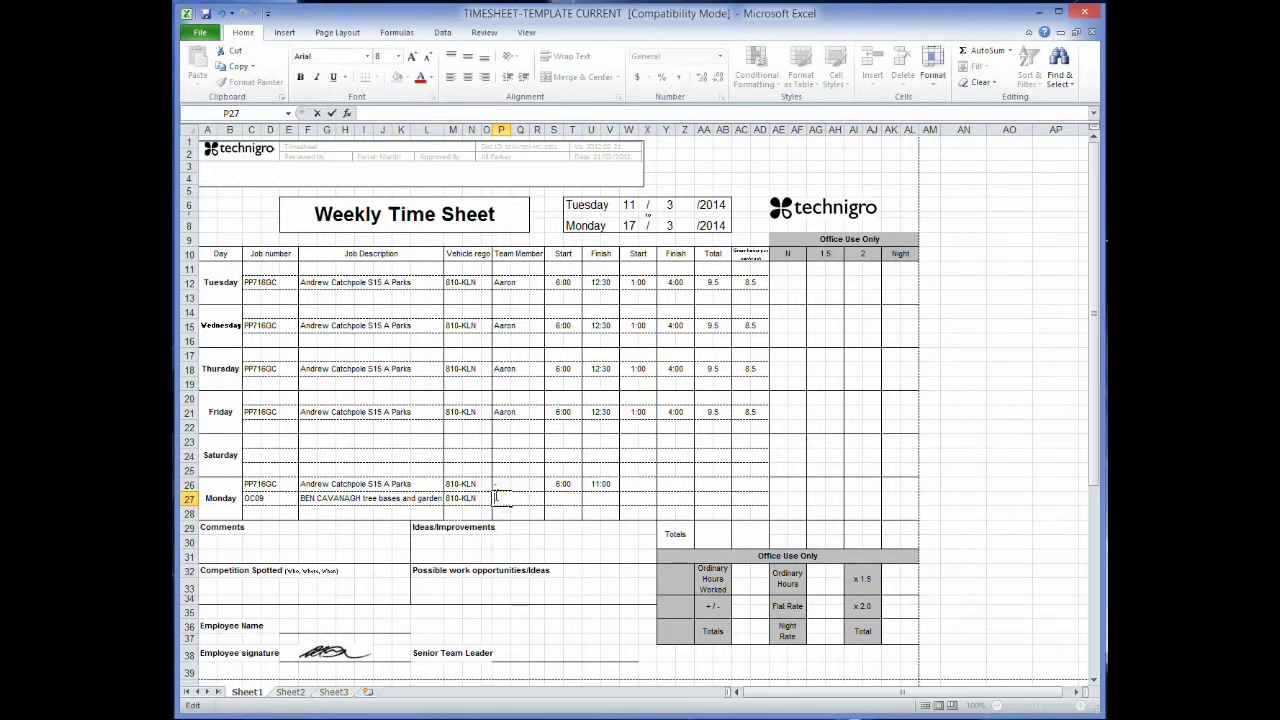
{"action": "key", "text": "Escape"}
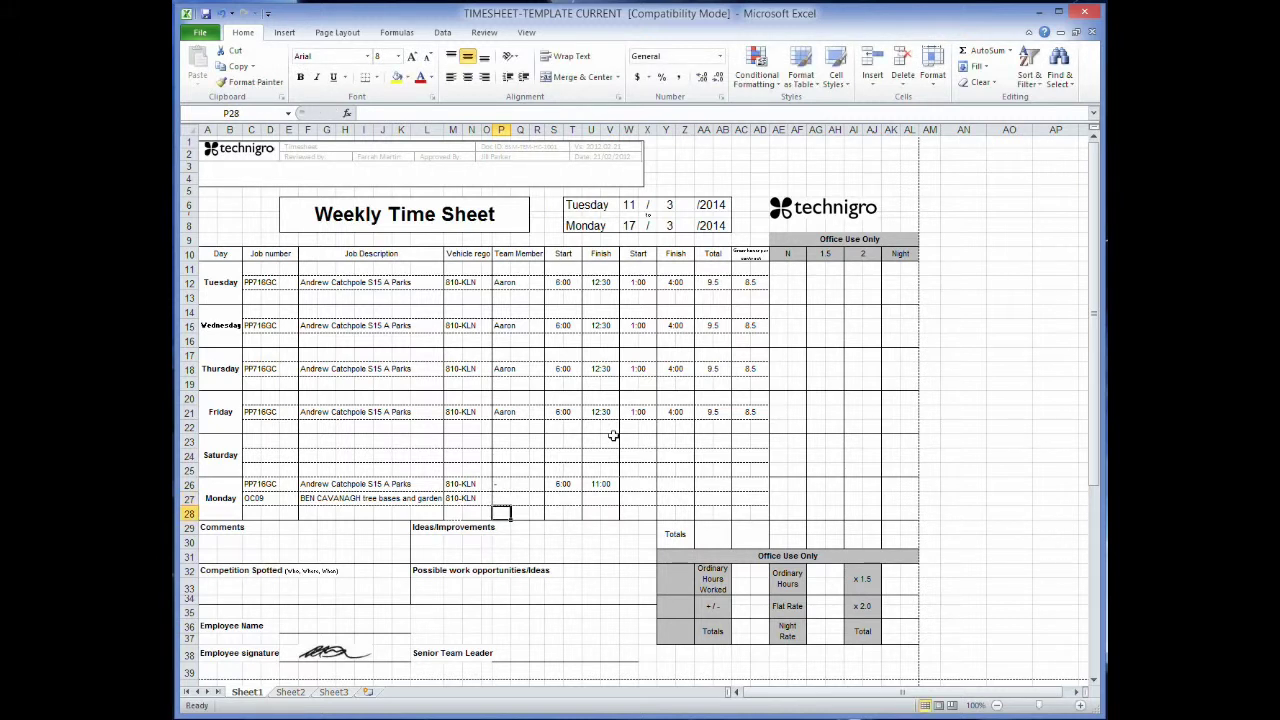
{"action": "left_click", "coordinate": [562, 498]}
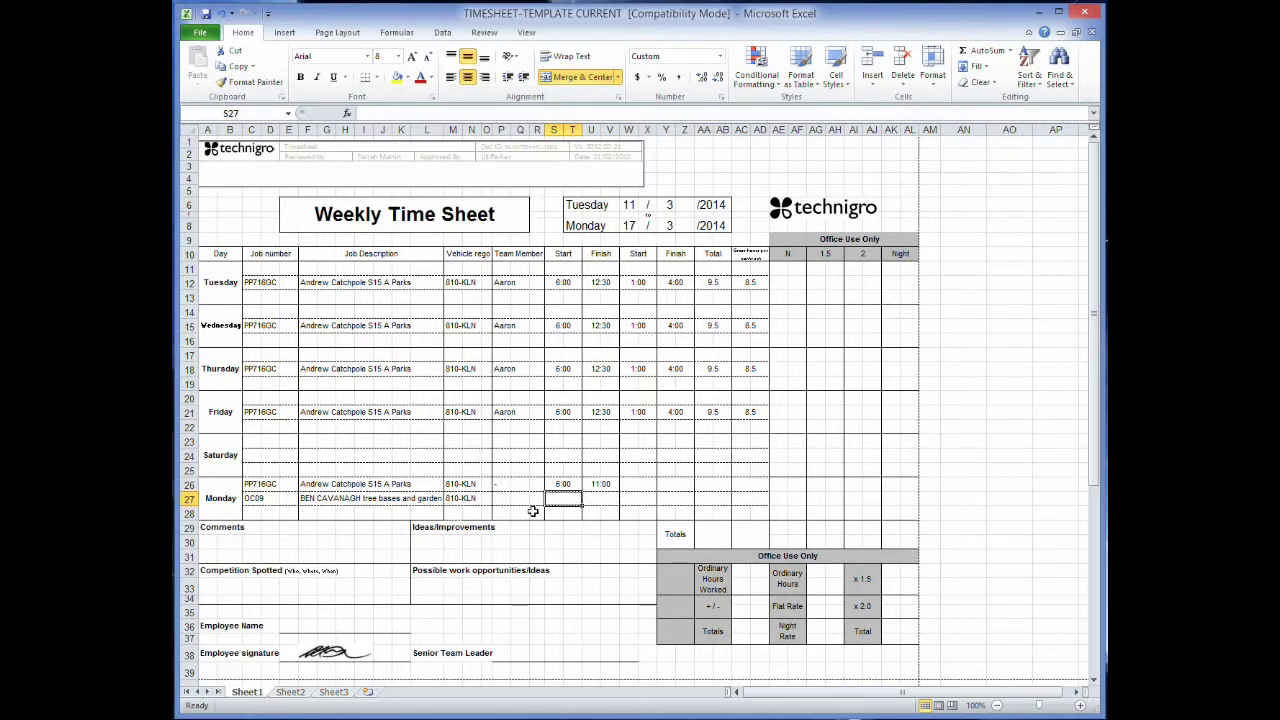
Enter times 11:00, 1:00, 1:30 and 4:00 across the second Monday row.
{"action": "type", "text": "11:00"}
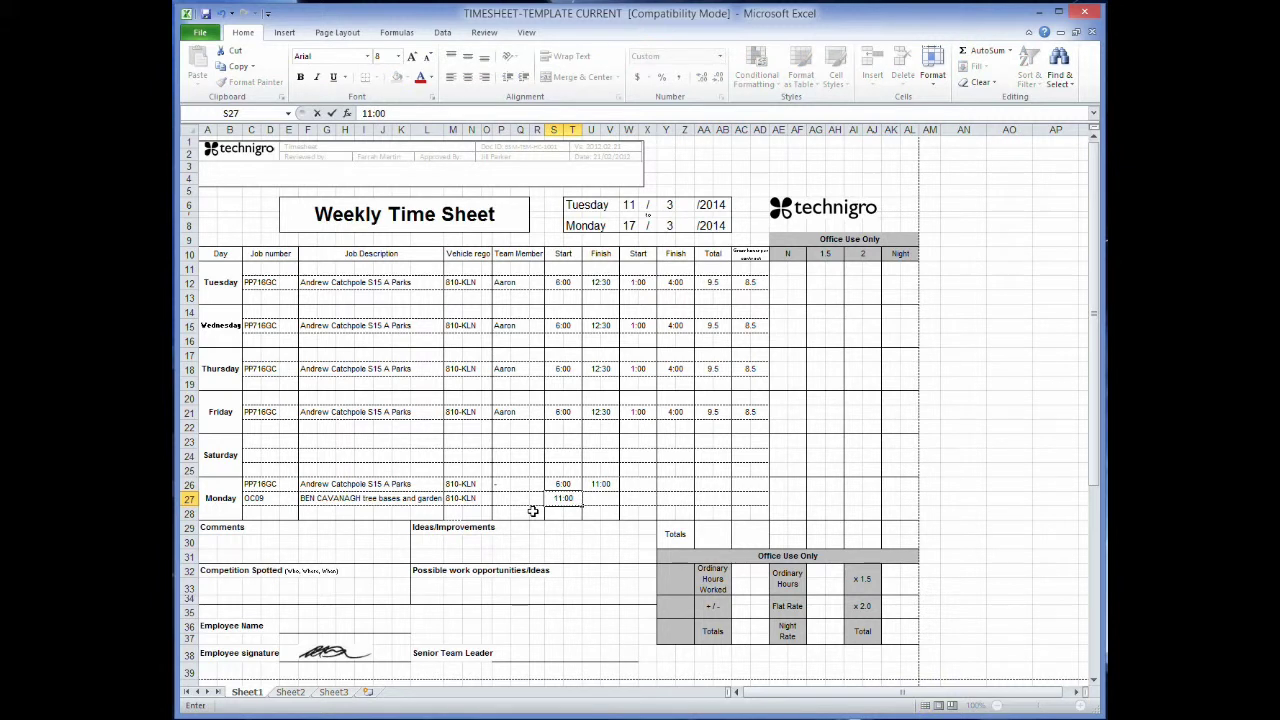
{"action": "key", "text": "Tab"}
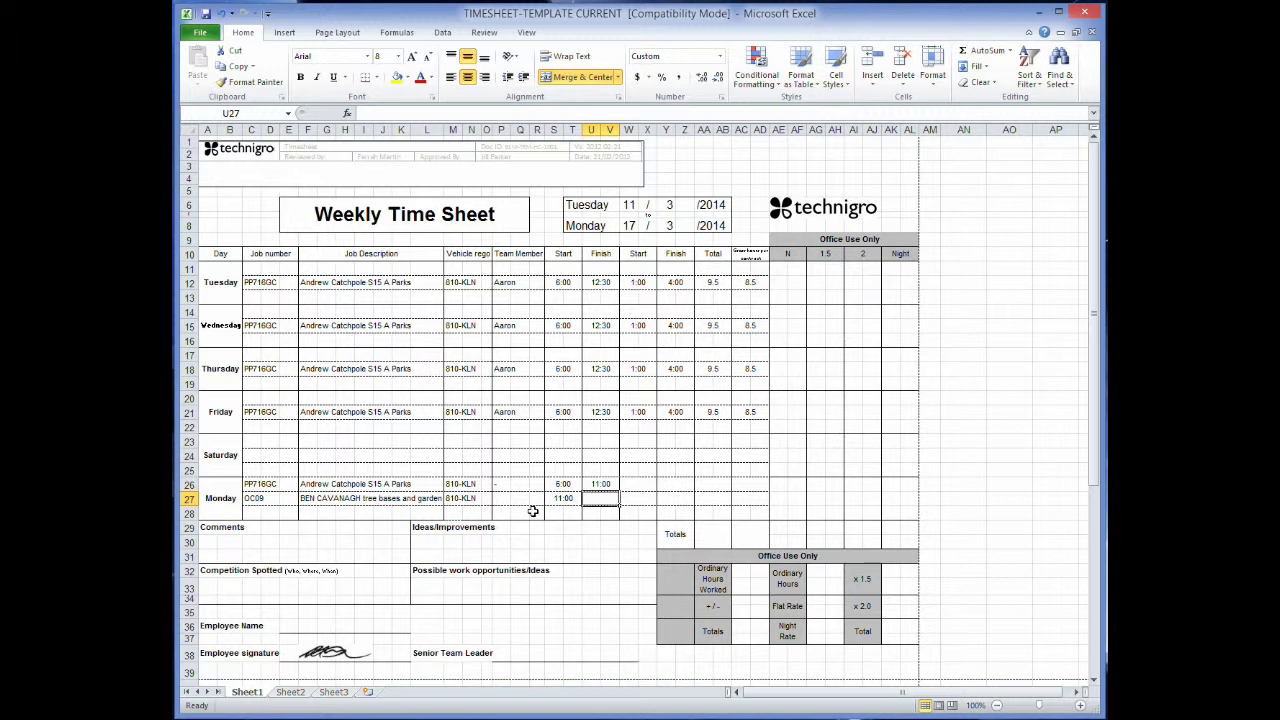
{"action": "type", "text": "1:00"}
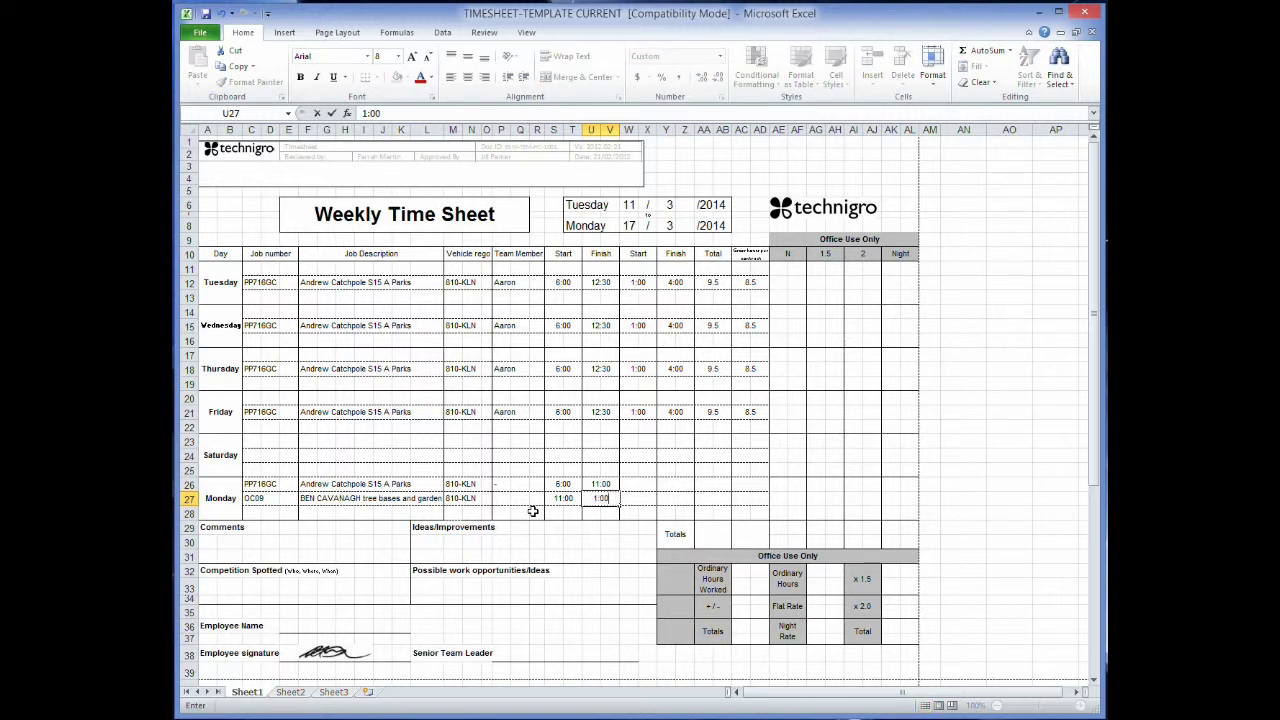
{"action": "key", "text": "Tab"}
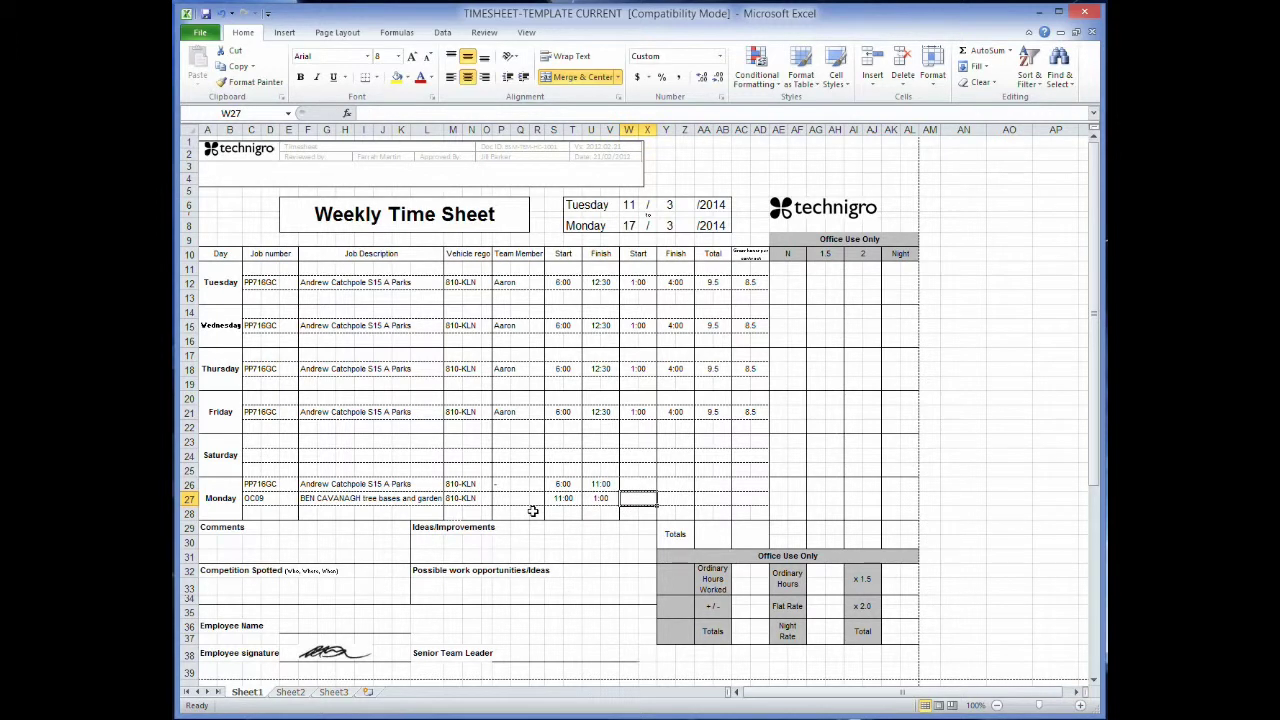
{"action": "type", "text": "1:30"}
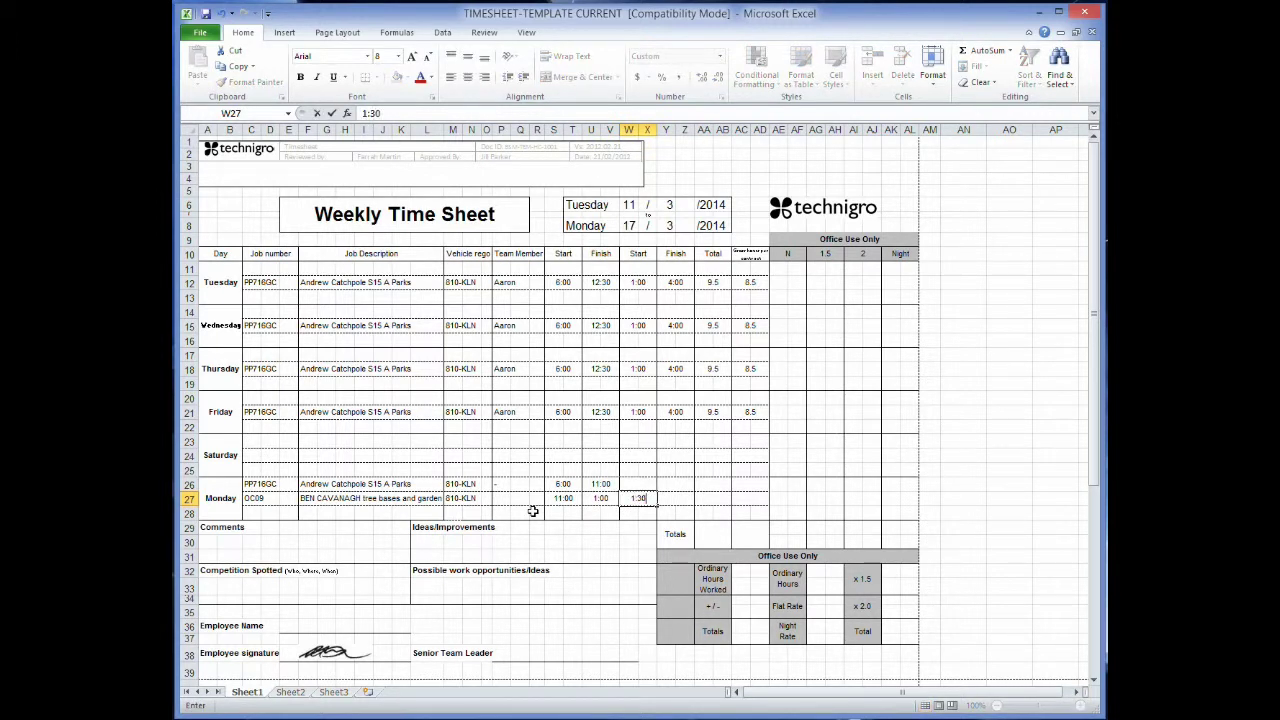
{"action": "key", "text": "Tab"}
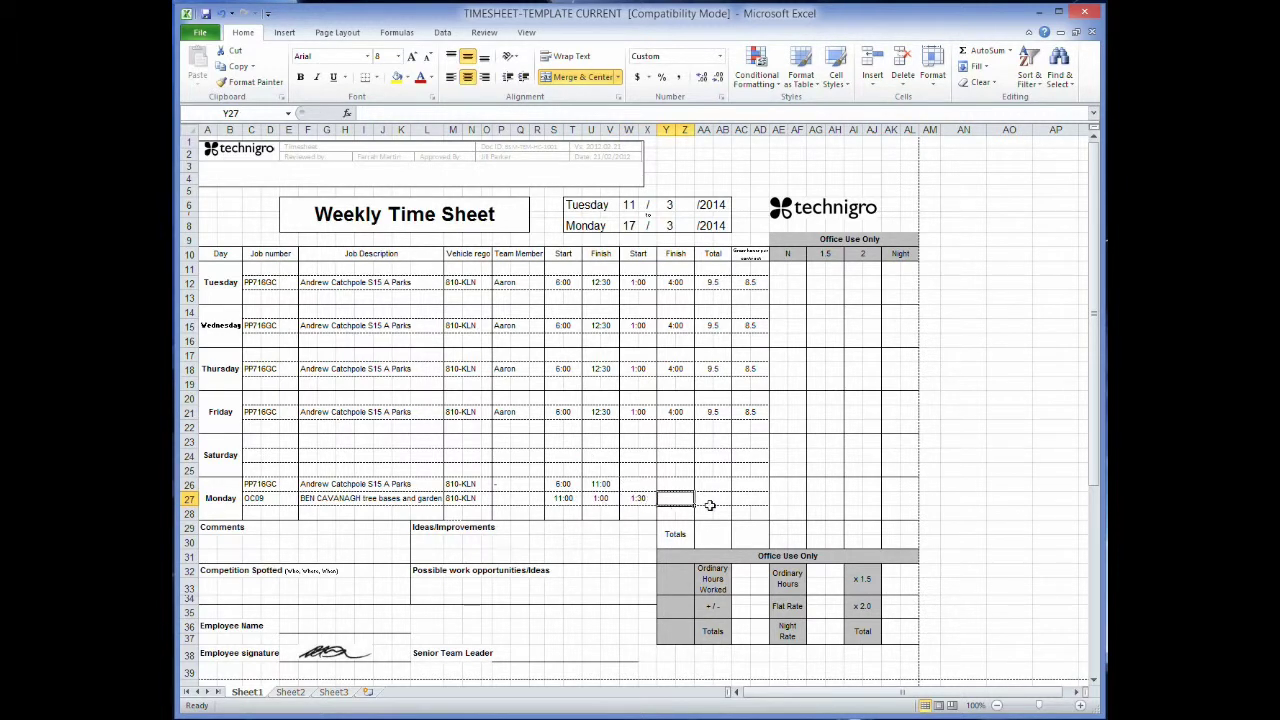
{"action": "type", "text": "4:00"}
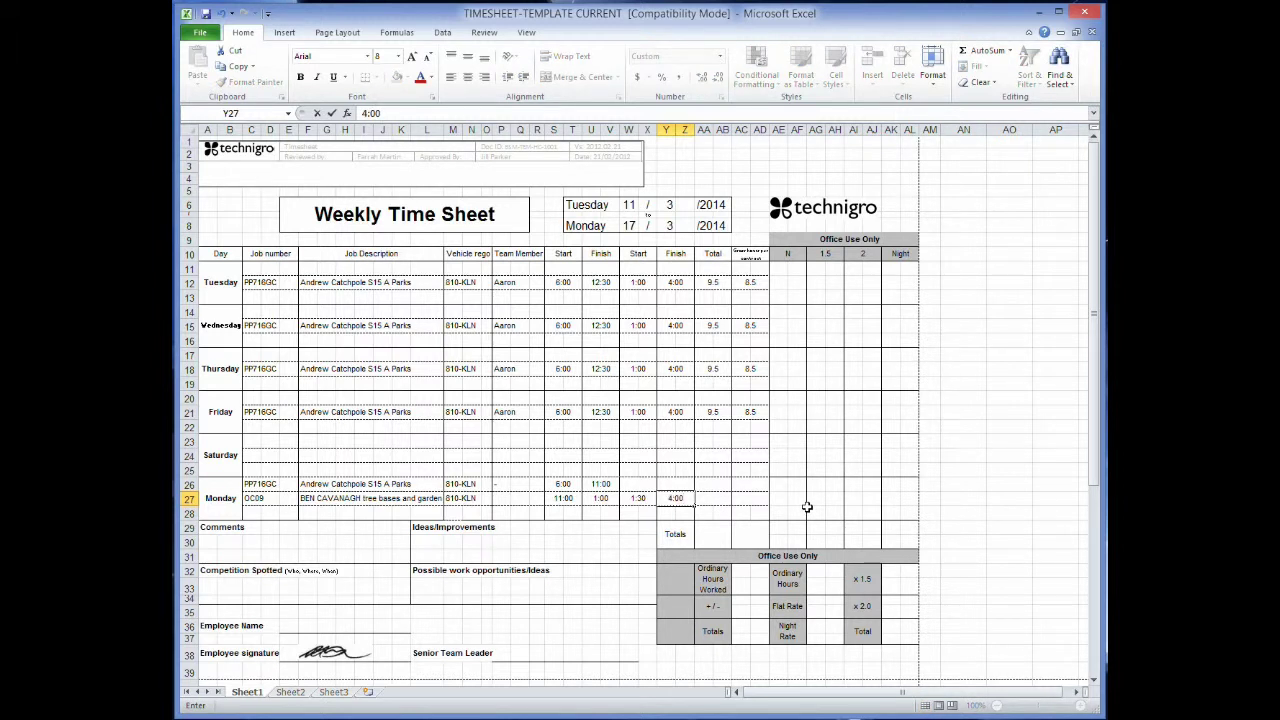
{"action": "key", "text": "Tab"}
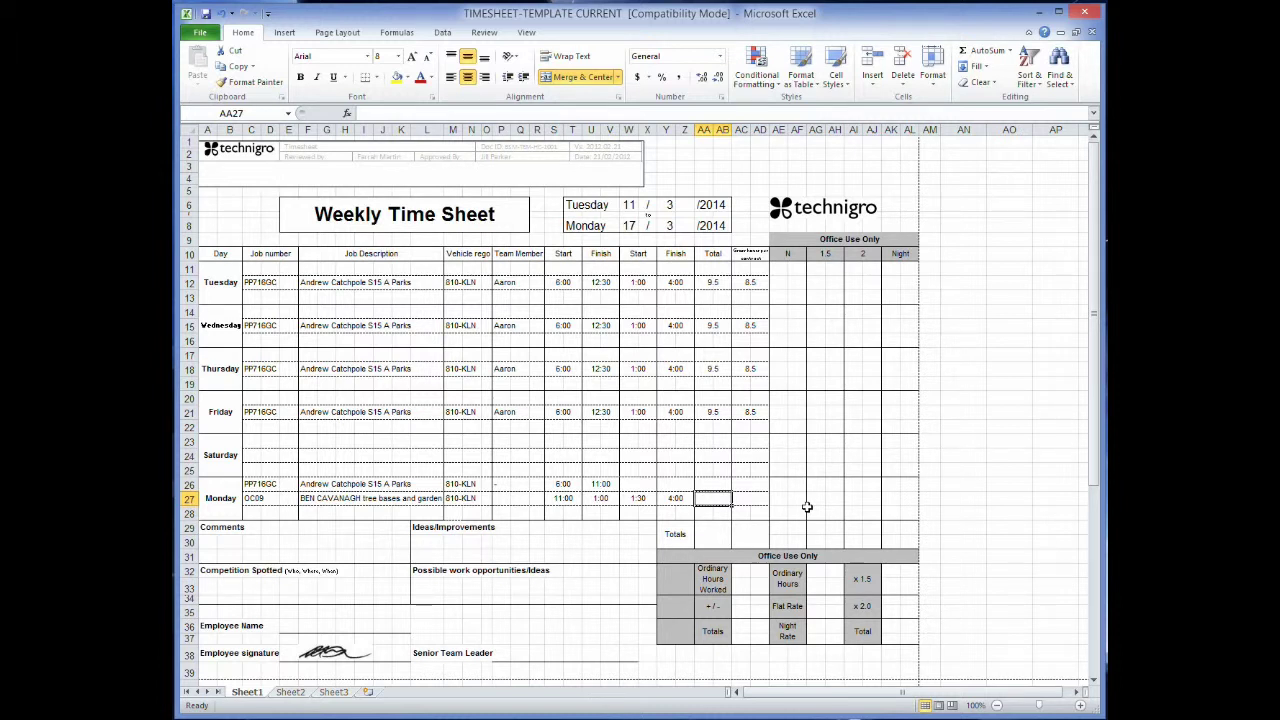
Enter Monday hours 4.5 in AA27, 5 in AA26 and the 9.5 day total in AA28.
{"action": "type", "text": "4"}
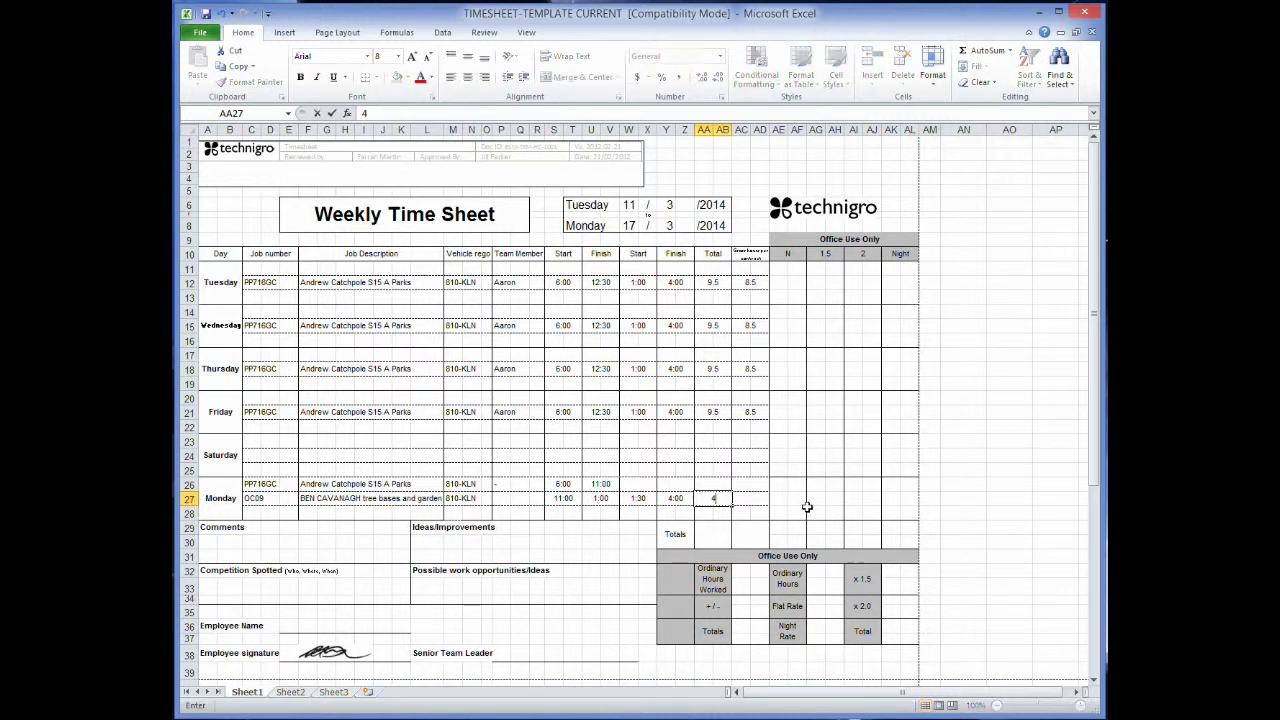
{"action": "type", "text": ".5"}
{"action": "key", "text": "Up"}
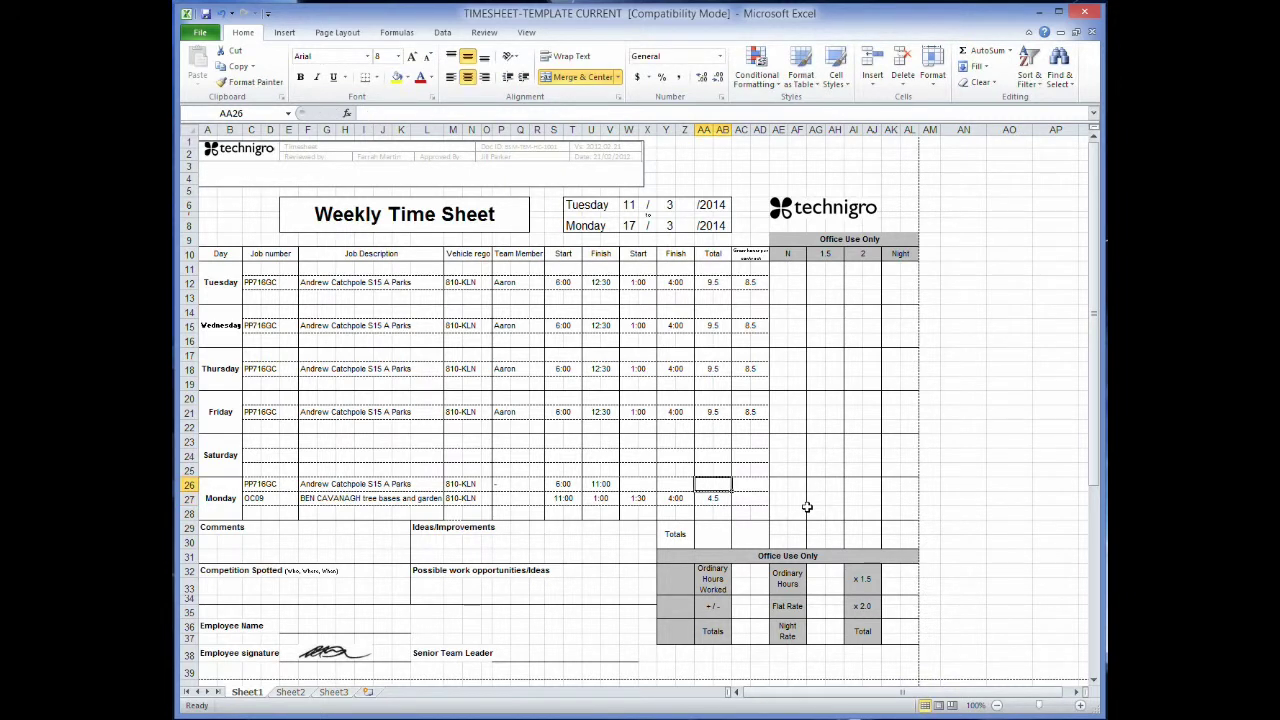
{"action": "type", "text": "5"}
{"action": "key", "text": "Return"}
{"action": "key", "text": "Return"}
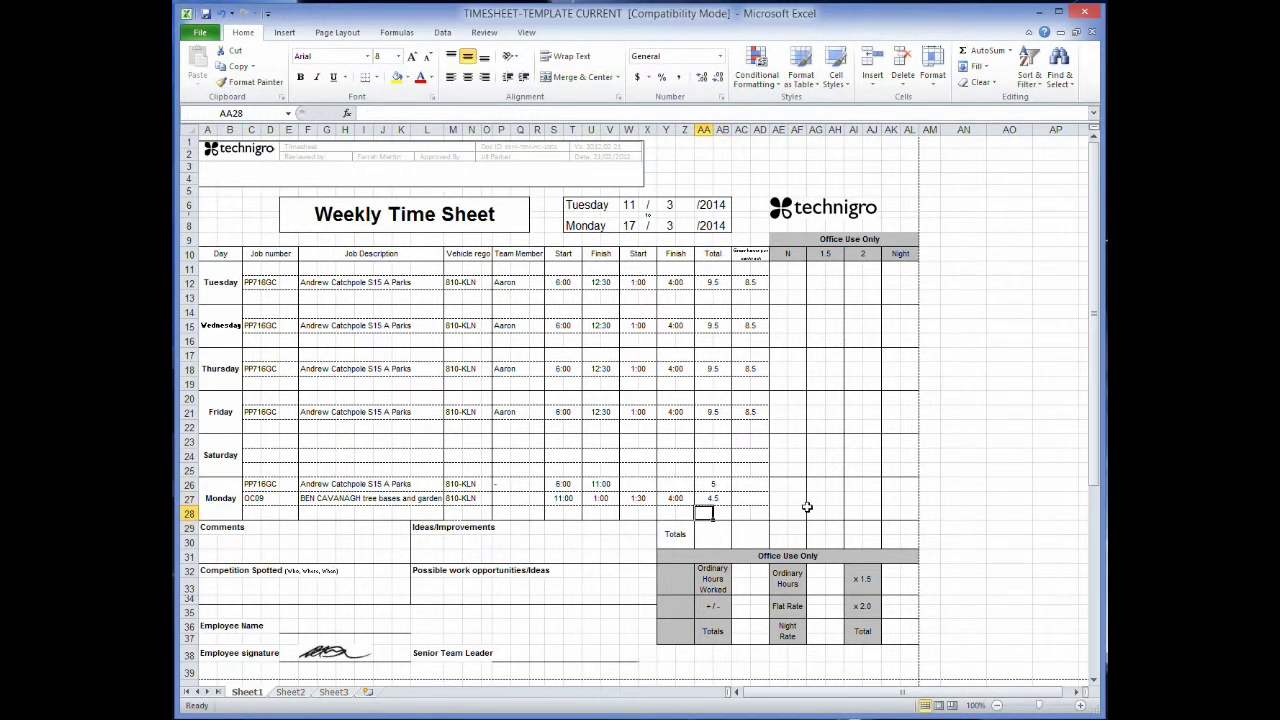
{"action": "type", "text": "9.5"}
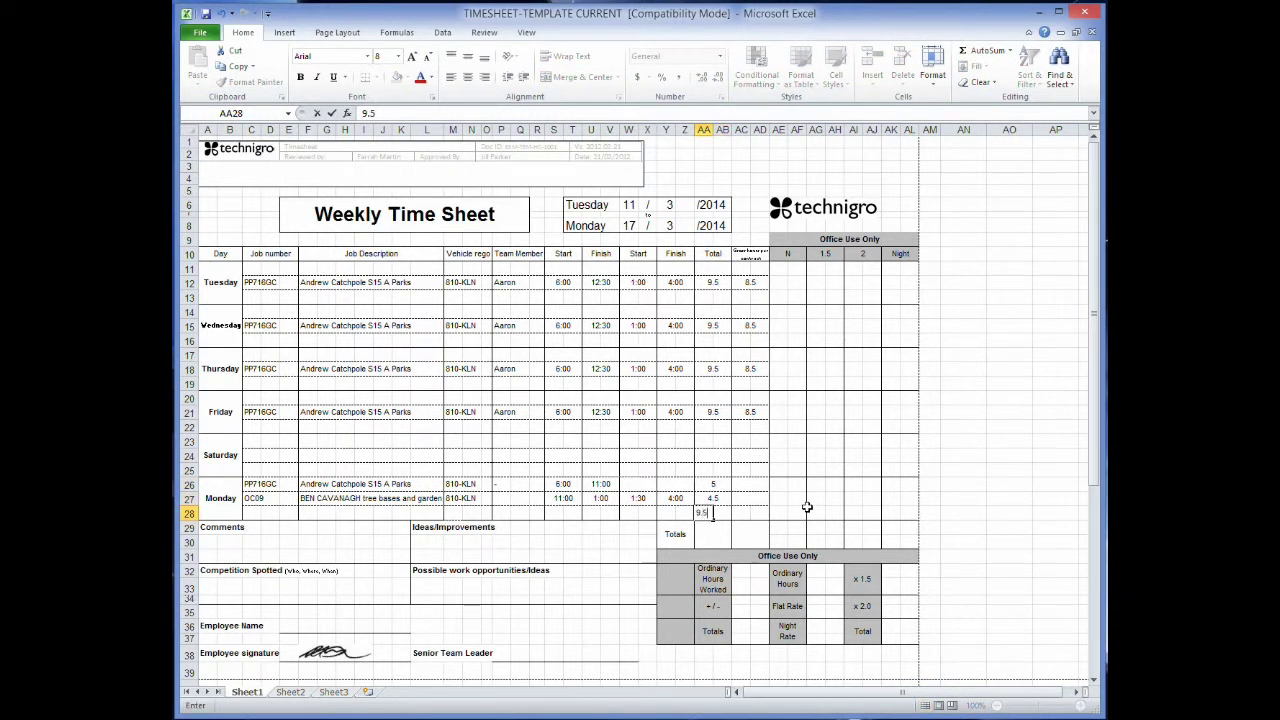
{"action": "key", "text": "Tab"}
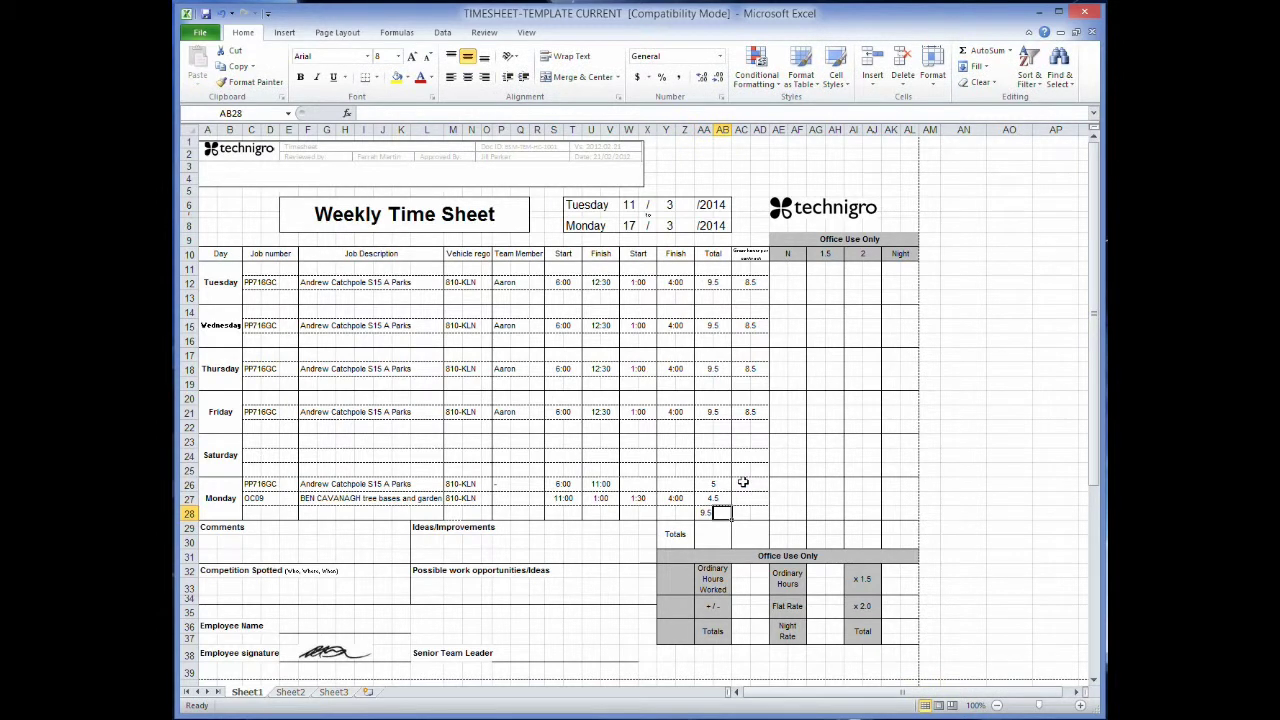
Enter Monday hours 4.5 and 3.5 in AC26–AC27 with a 7.5 total in AC28.
{"action": "left_click", "coordinate": [750, 484]}
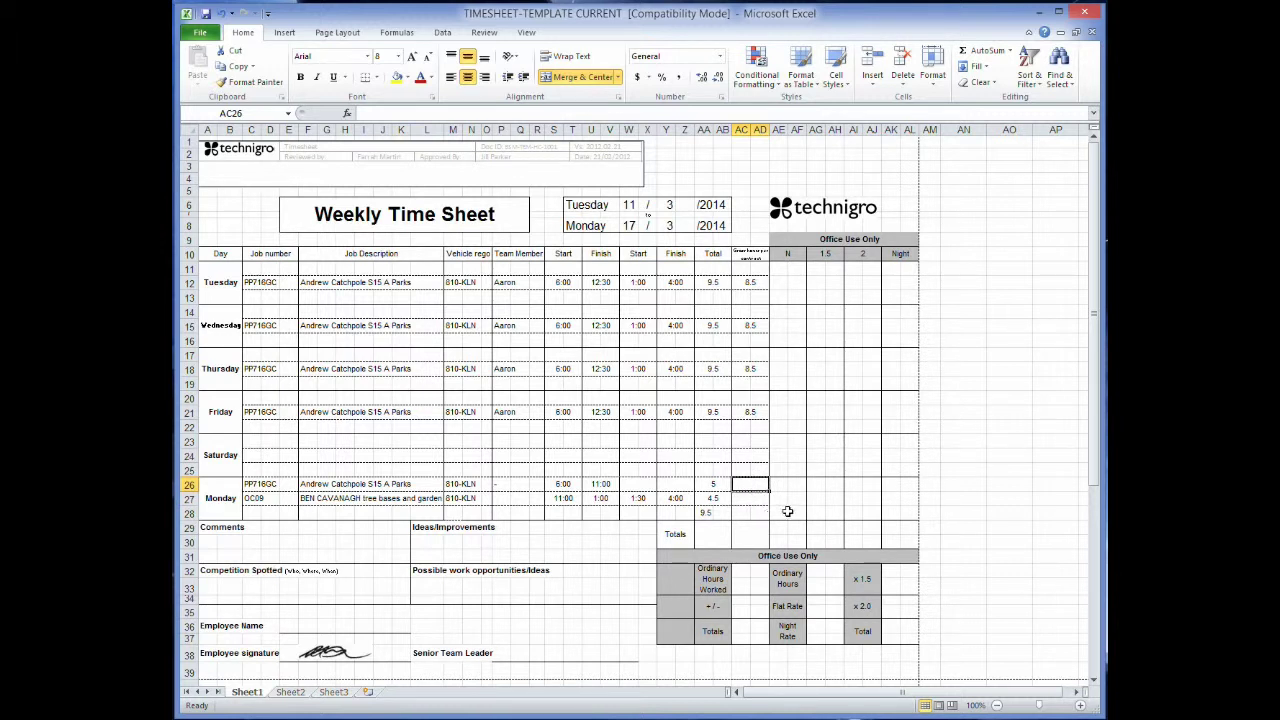
{"action": "type", "text": "4.5"}
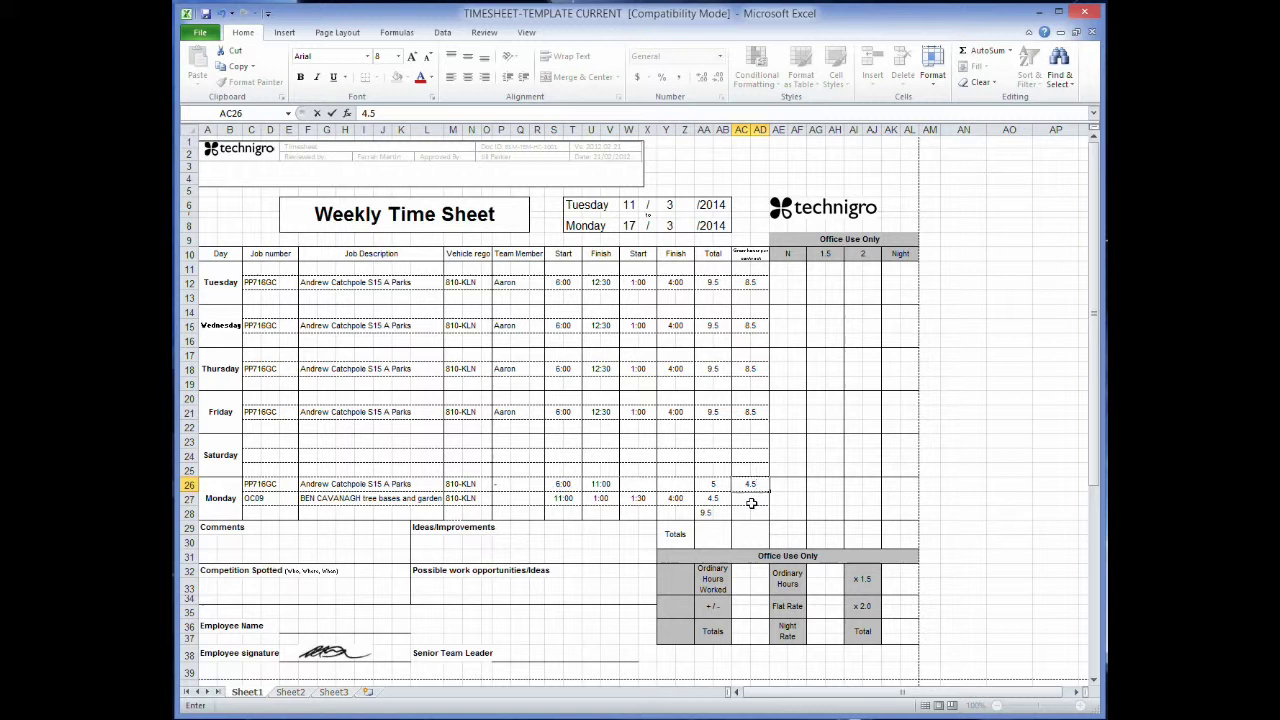
{"action": "left_click", "coordinate": [751, 503]}
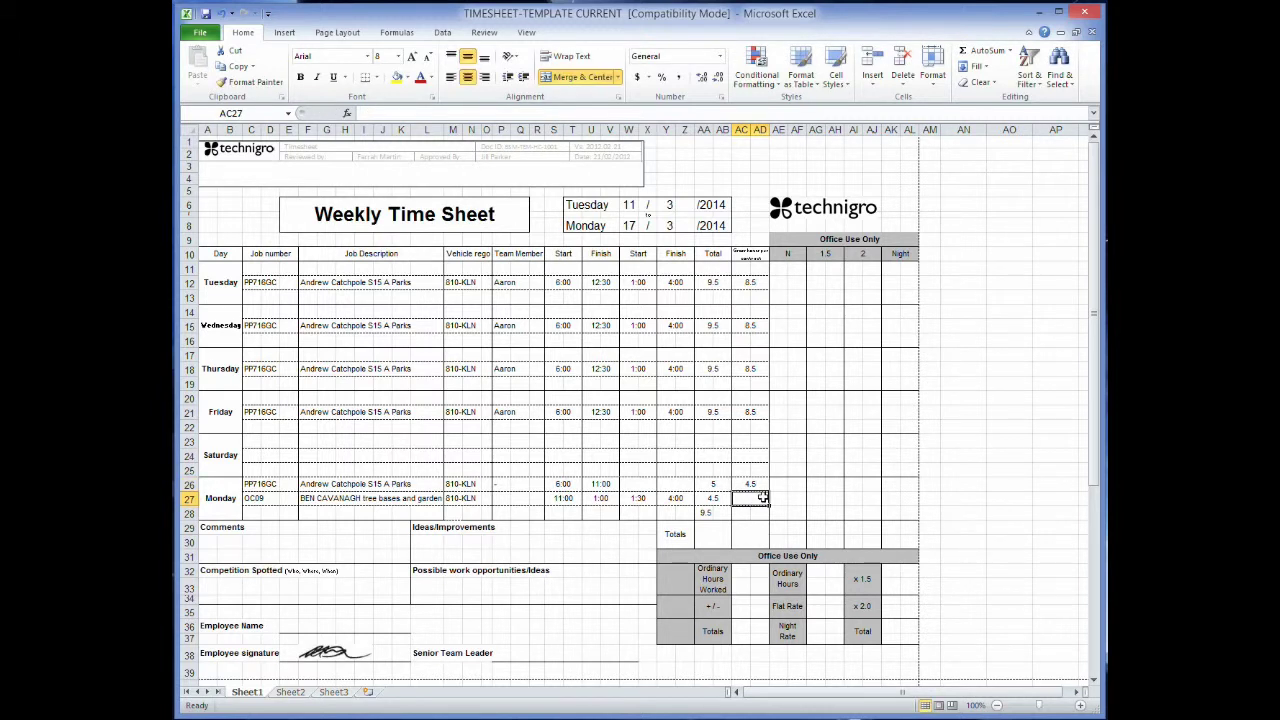
{"action": "type", "text": "3.5"}
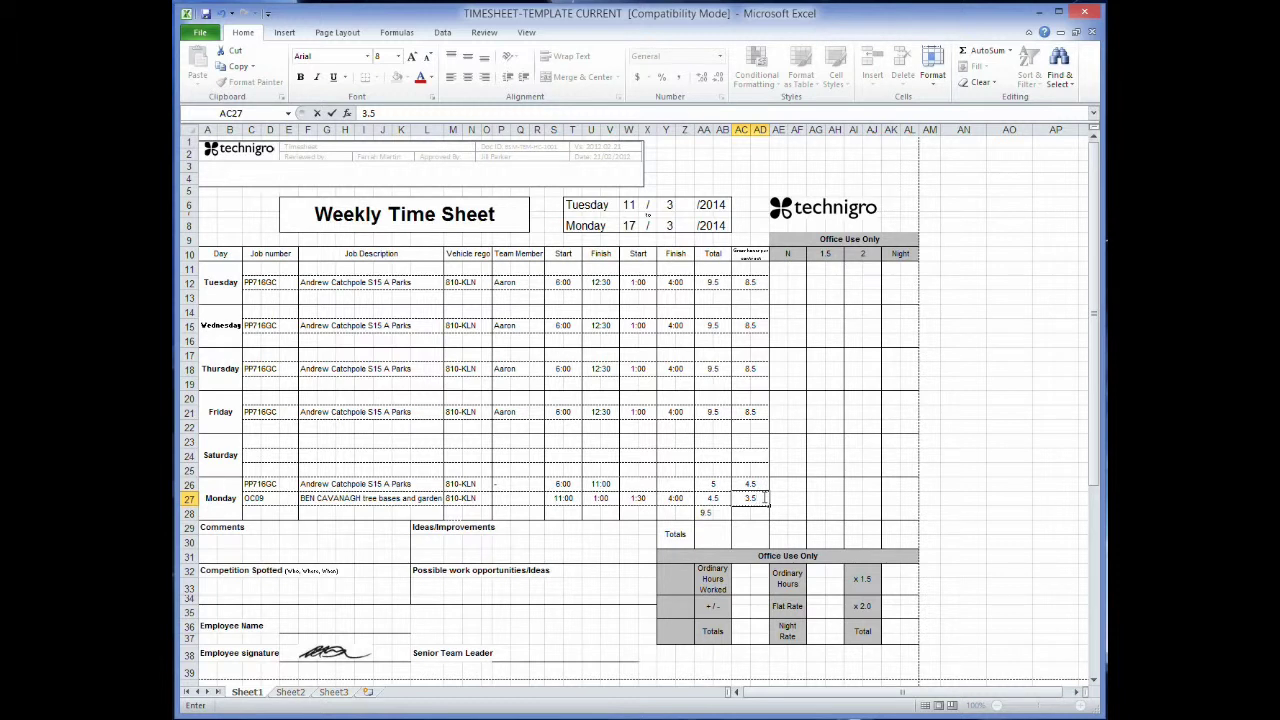
{"action": "left_click", "coordinate": [760, 512]}
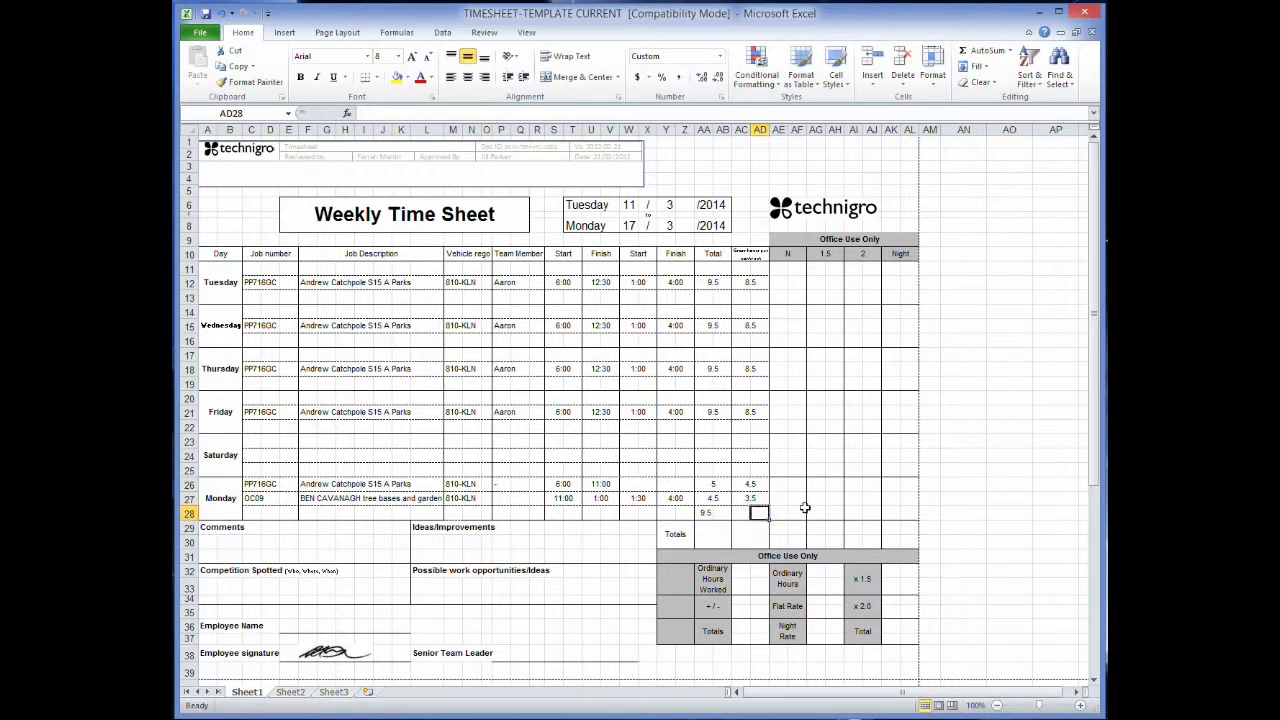
{"action": "left_click", "coordinate": [742, 512]}
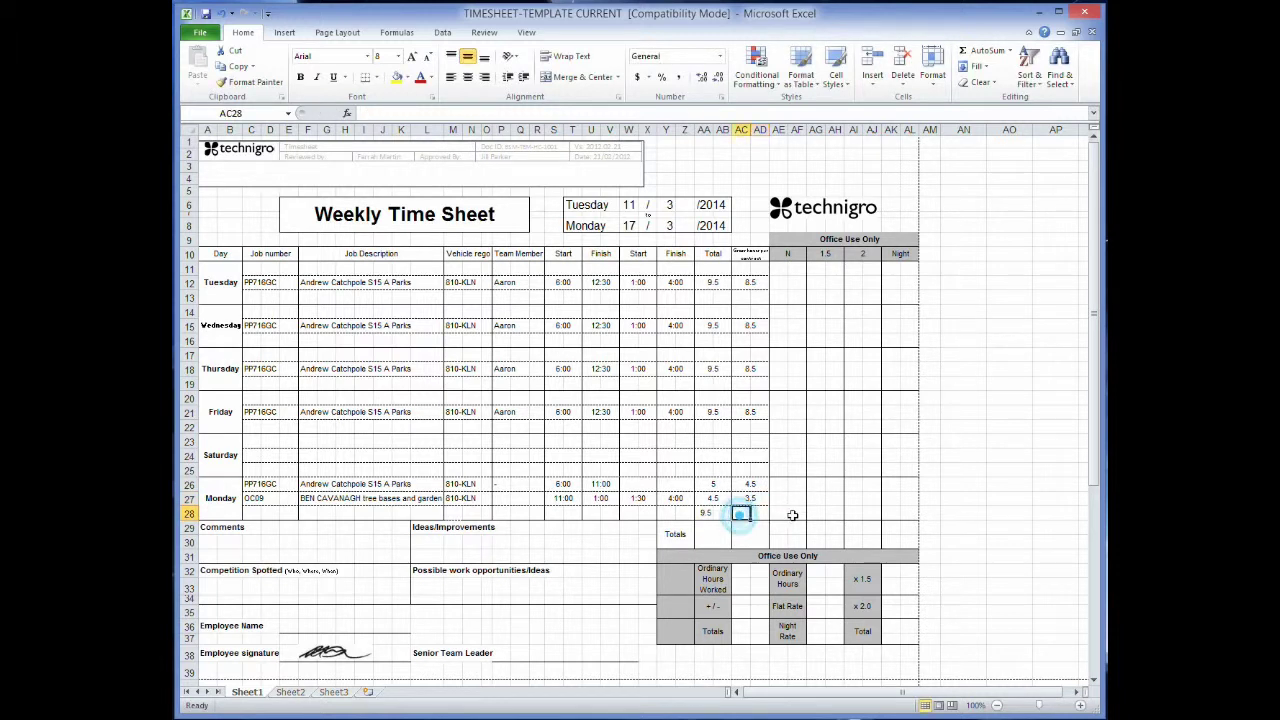
{"action": "type", "text": "7.5"}
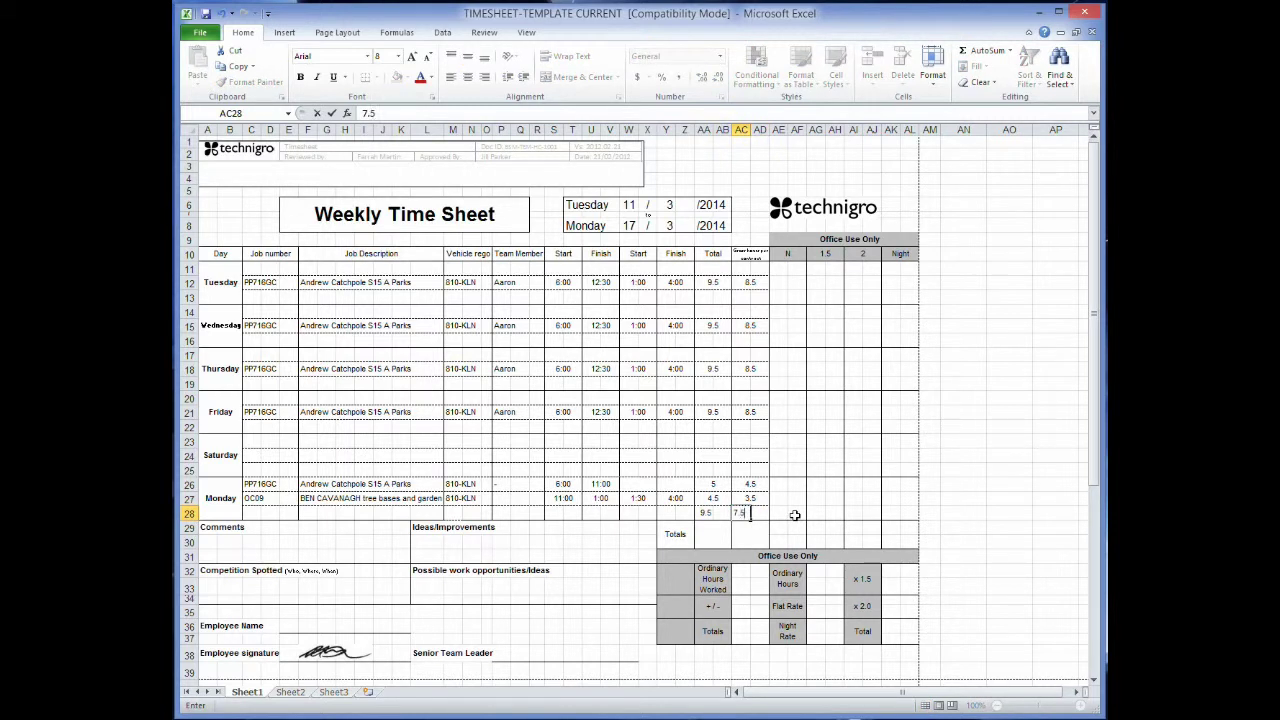
{"action": "key", "text": "Tab"}
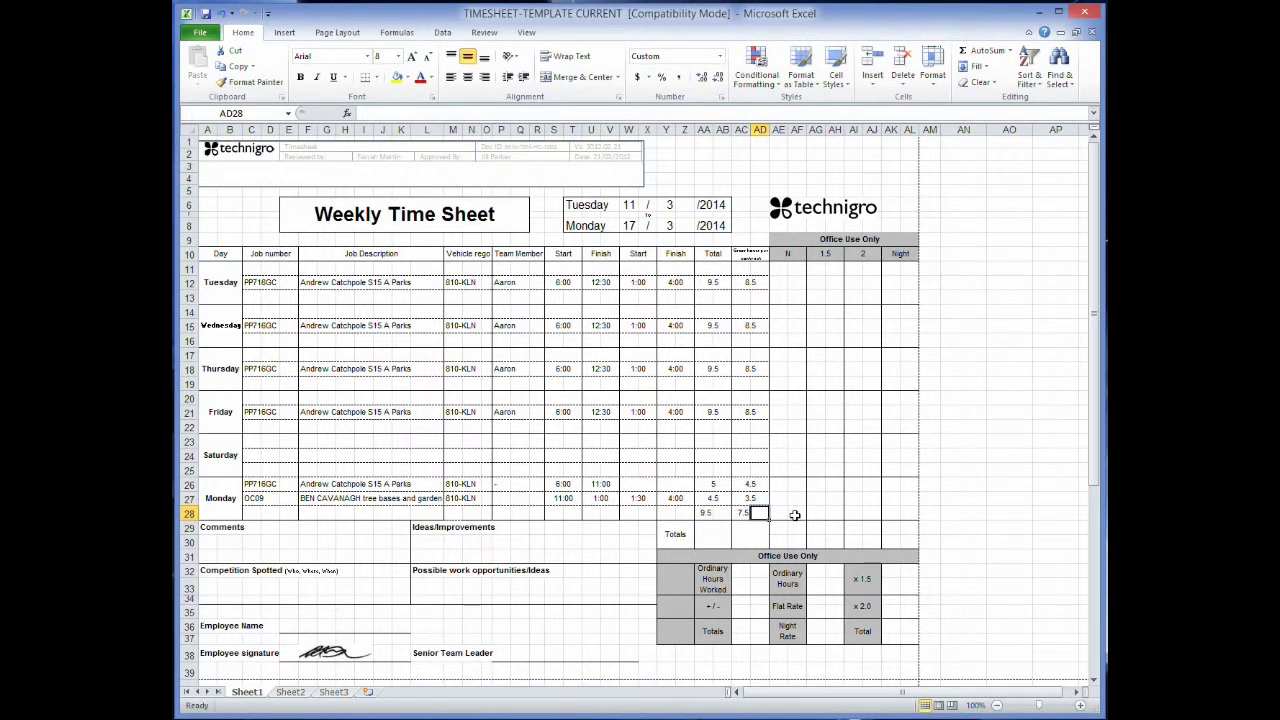
Enter the weekly totals 47.5 in AA29 and 41.5 in AC29.
{"action": "left_click", "coordinate": [716, 533]}
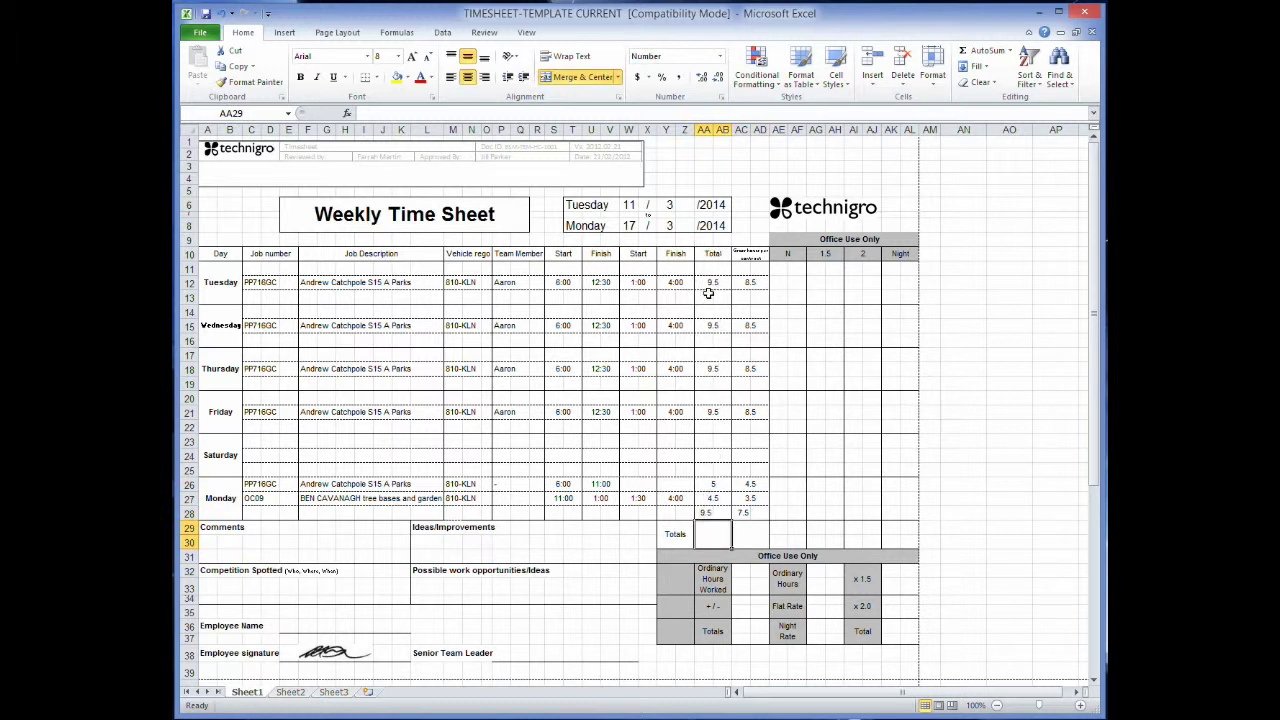
{"action": "type", "text": "47.5"}
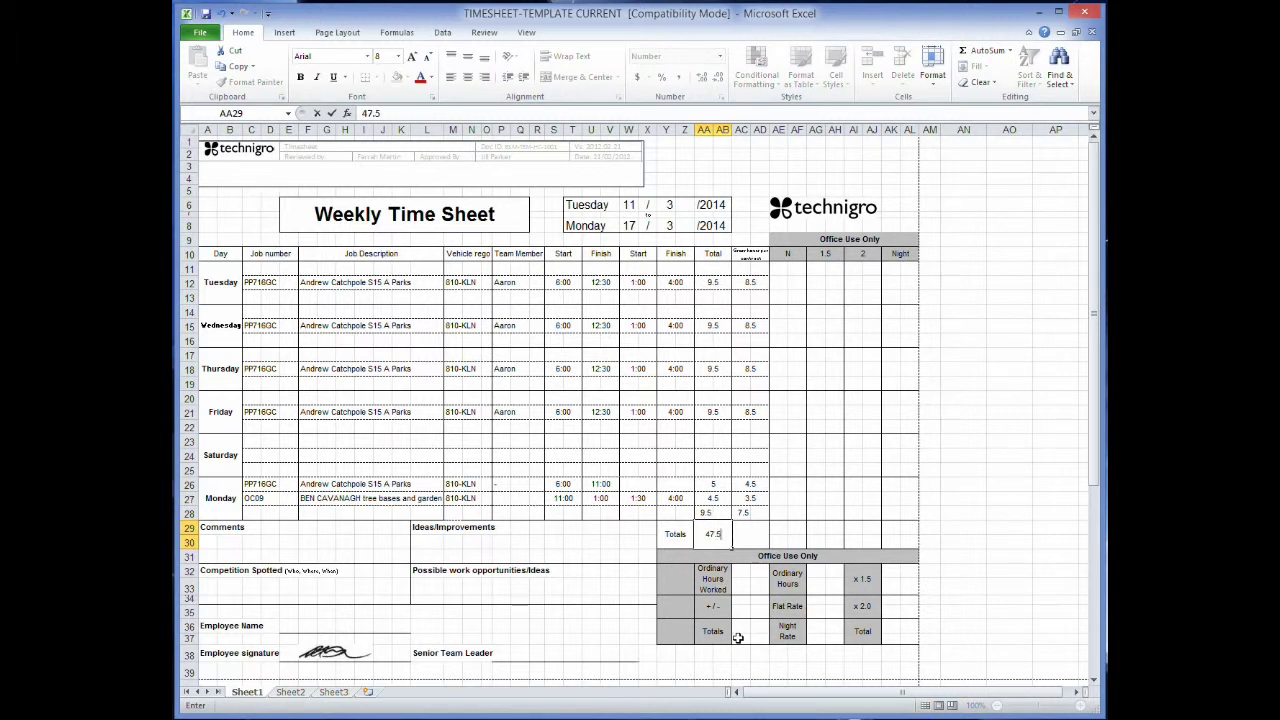
{"action": "key", "text": "Tab"}
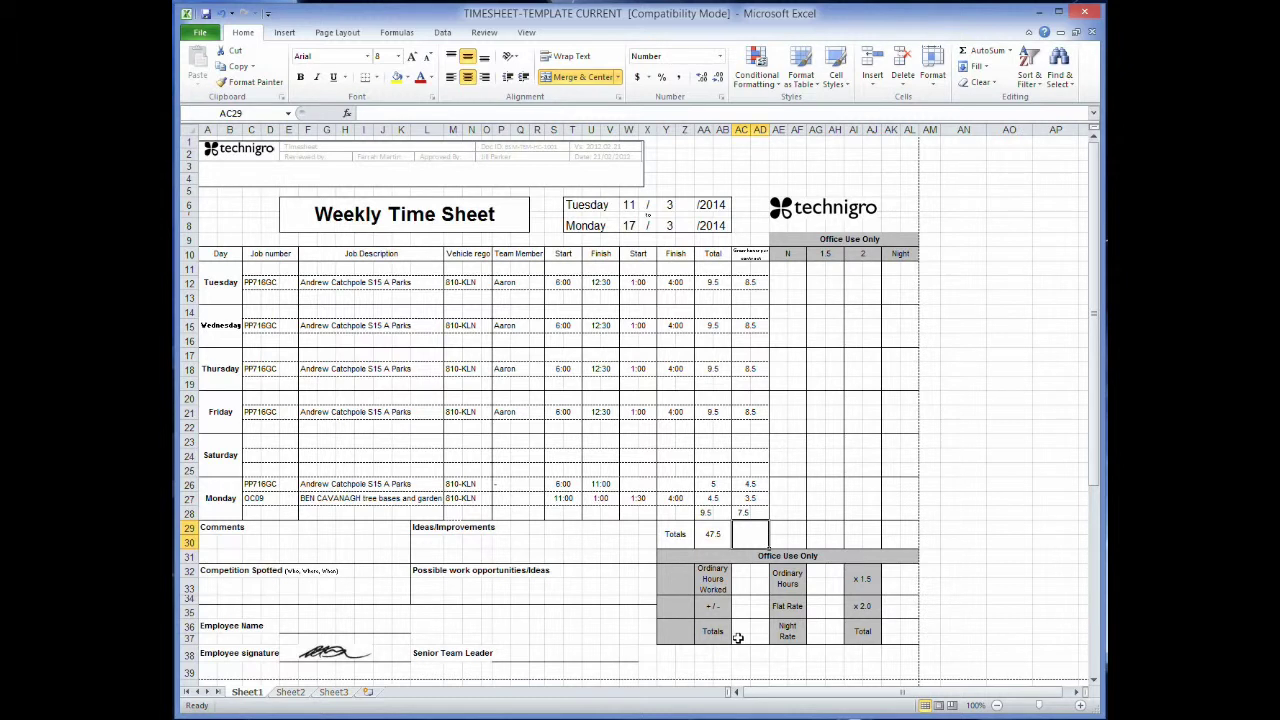
{"action": "type", "text": "41.5"}
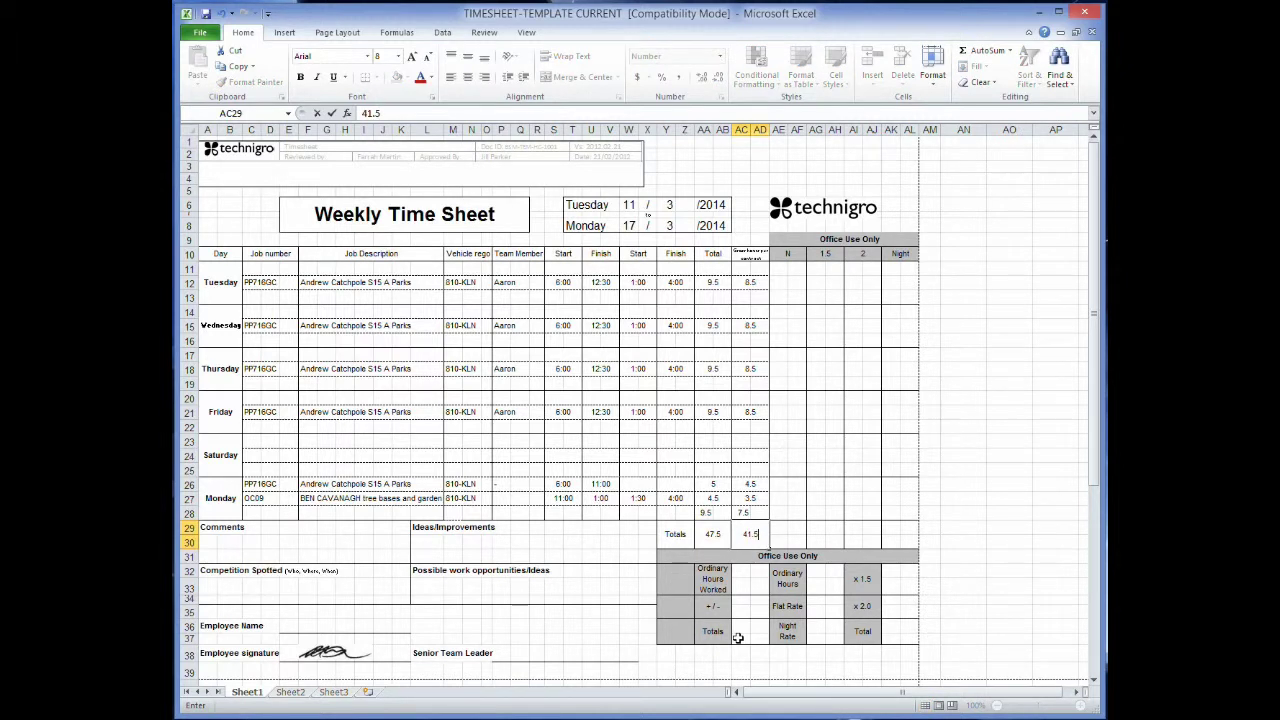
{"action": "key", "text": "Tab"}
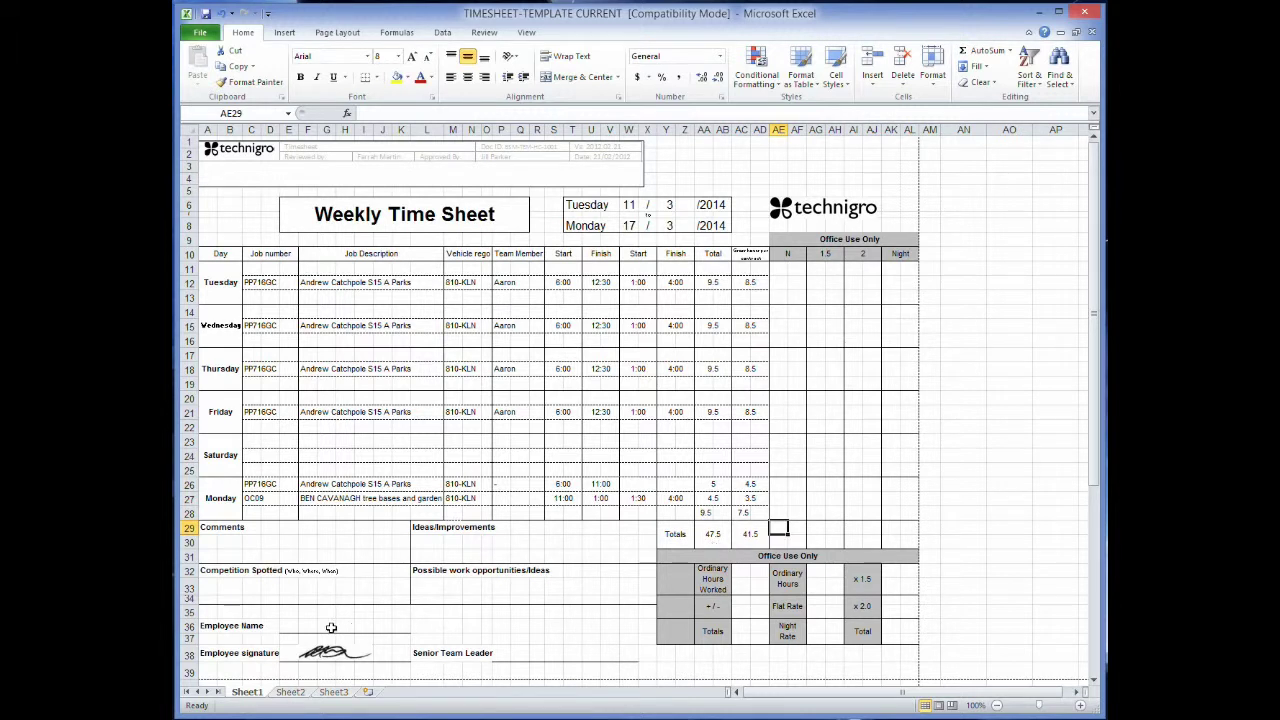
Enter the employee's full name in E36 beside Employee Name.
{"action": "left_click", "coordinate": [283, 626]}
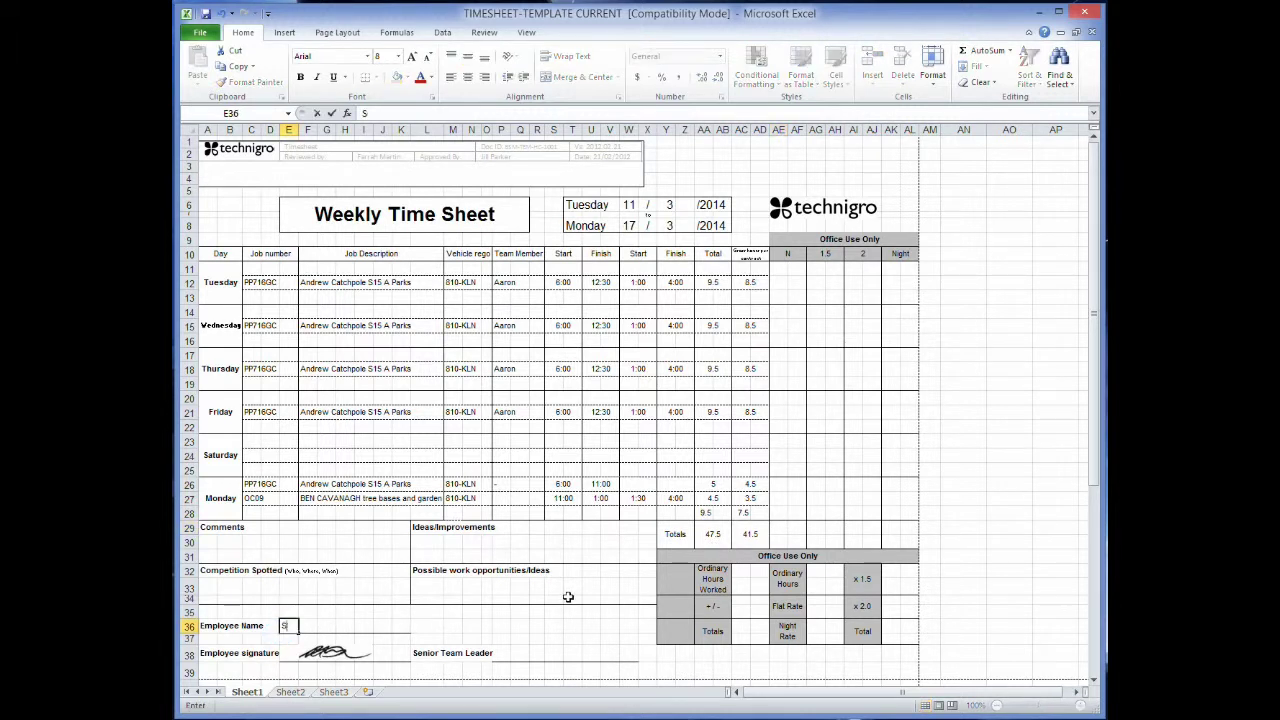
{"action": "left_click", "coordinate": [328, 655]}
{"action": "left_click", "coordinate": [424, 668]}
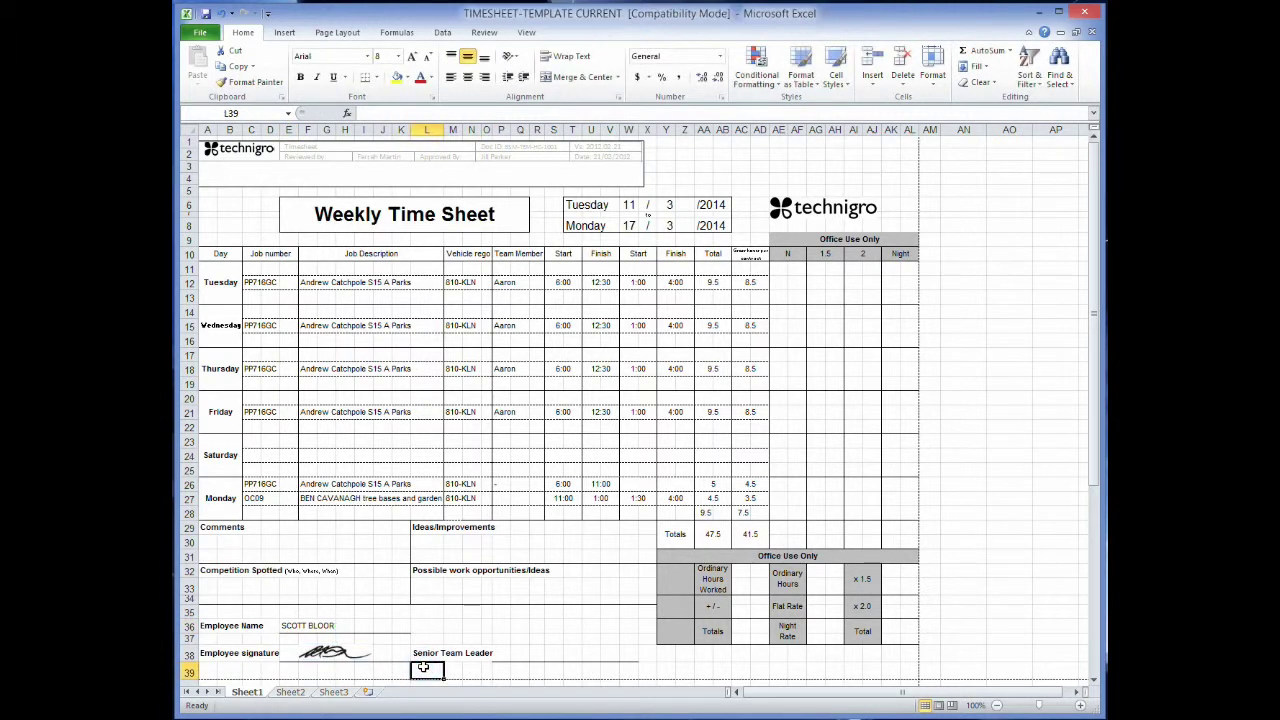